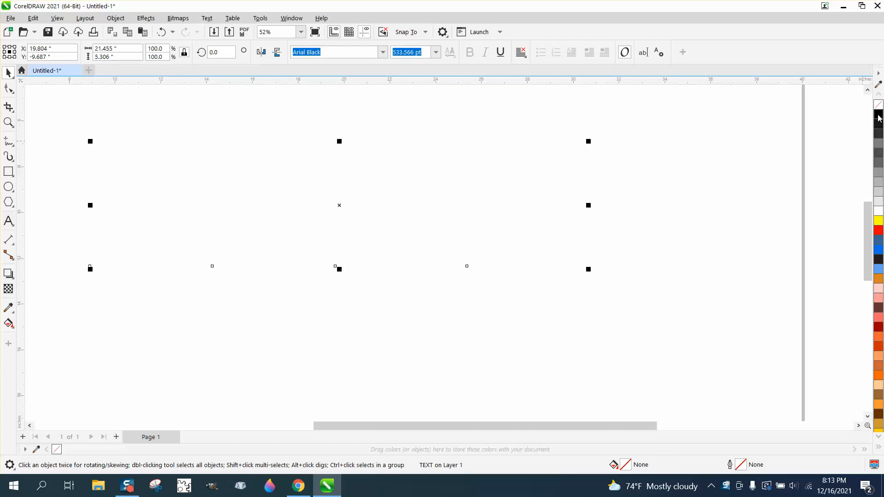
- Outline TEXT in black and place a red-outlined copy about 0.56 inch right and 0.67 inch down
right_click(878, 118)
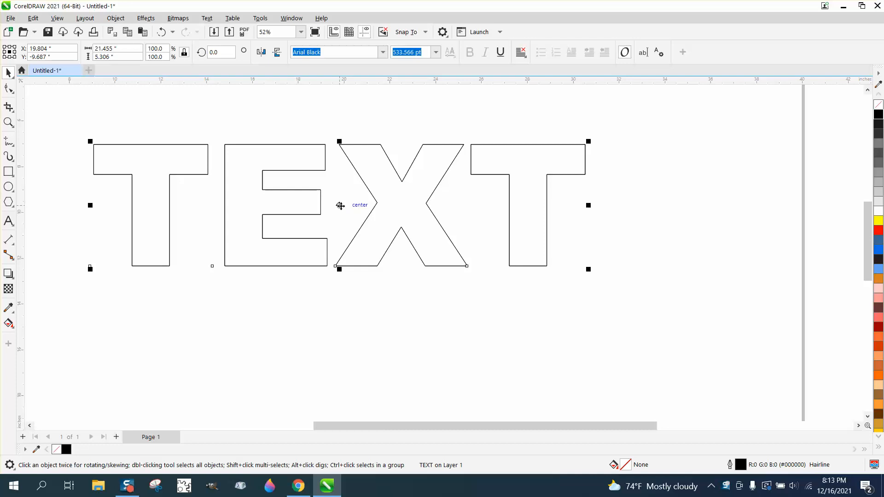
left_click_drag(340, 205, 353, 225)
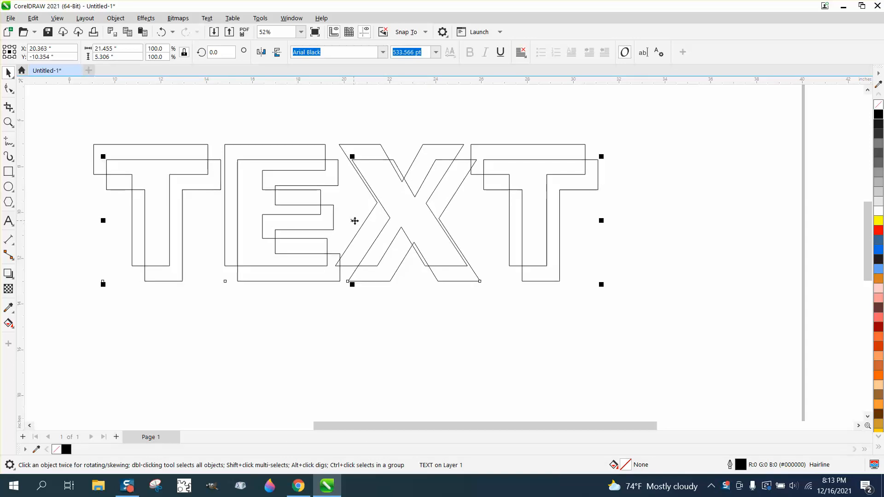
right_click(878, 230)
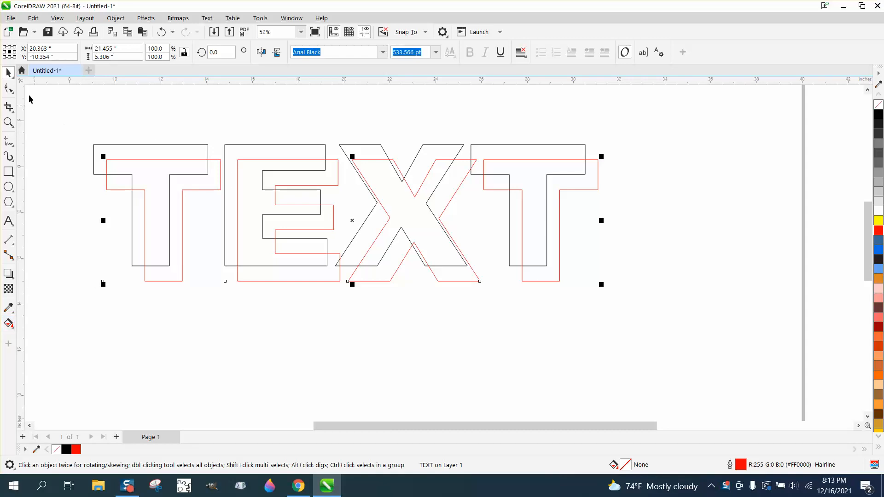
left_click_drag(74, 124, 618, 300)
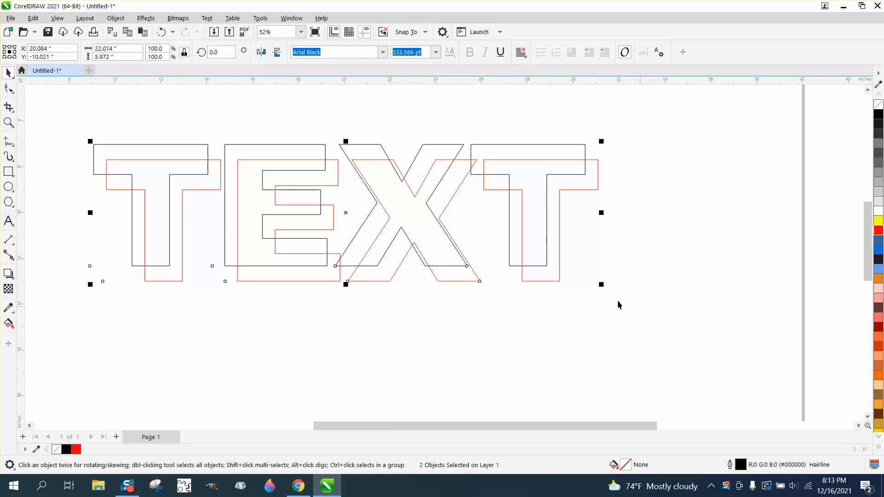
left_click(190, 109)
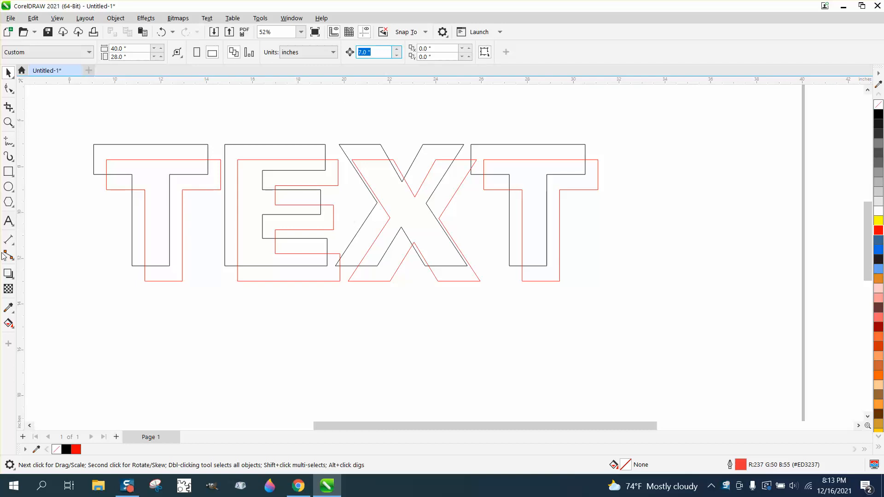
- Use Smart Fill on the drop-shadow regions of the first T and nudge each filled piece 7 inches down
left_click(8, 323)
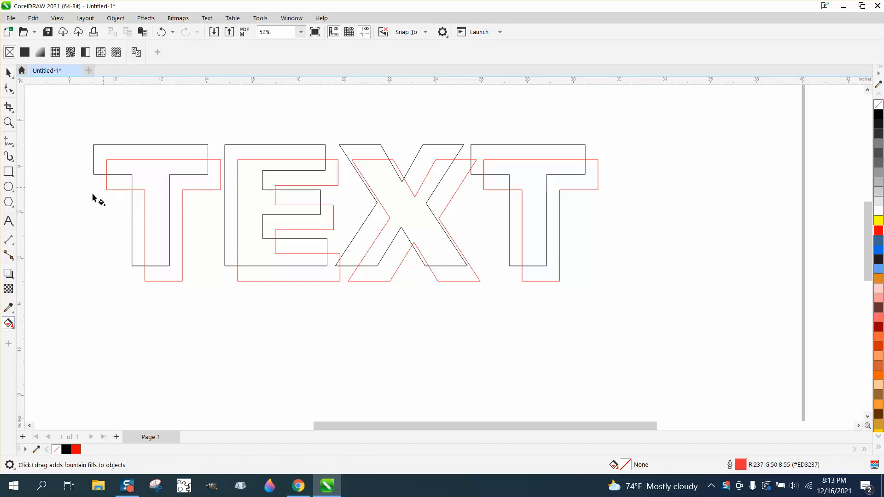
left_click(12, 327)
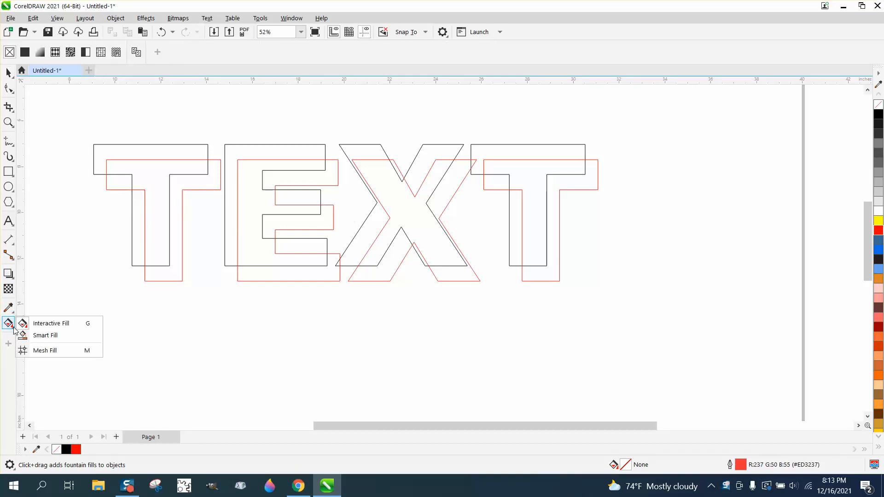
left_click(41, 335)
left_click(125, 188)
key("Down")
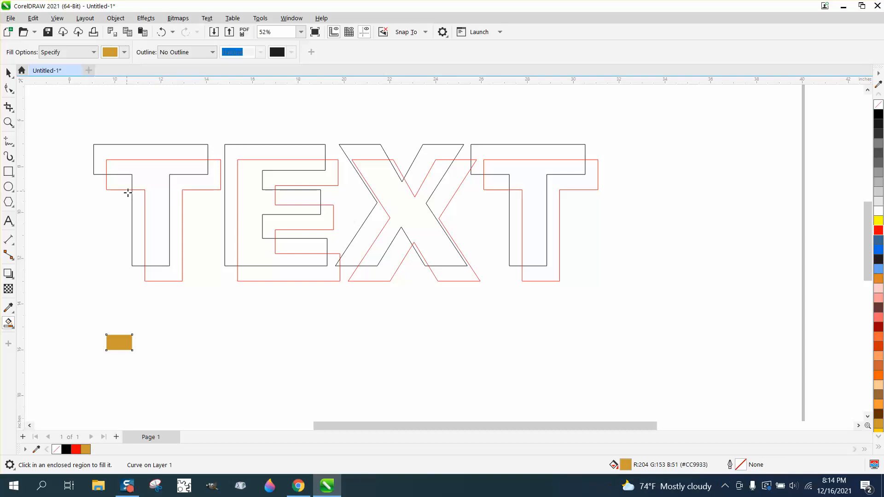
left_click(180, 253)
key("Down")
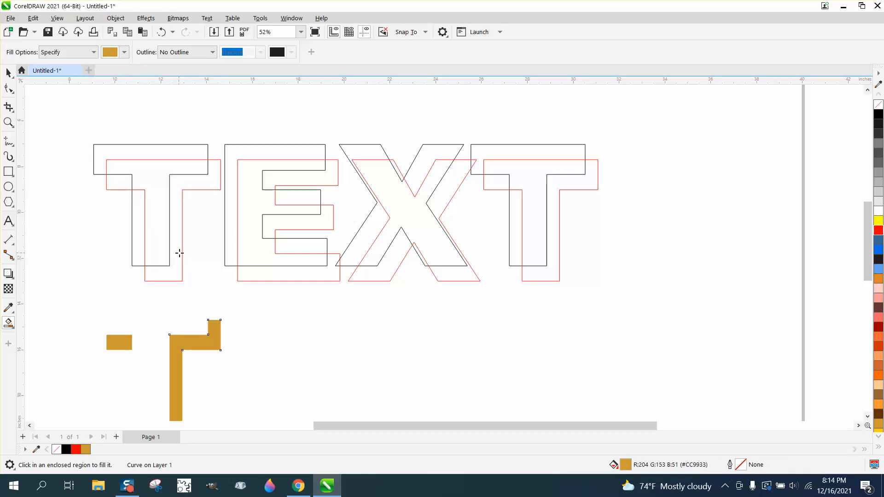
- Smart-fill the three drop-shadow regions of the E and nudge each piece 7 inches down
left_click(261, 268)
key("Down")
left_click(292, 229)
key("Down")
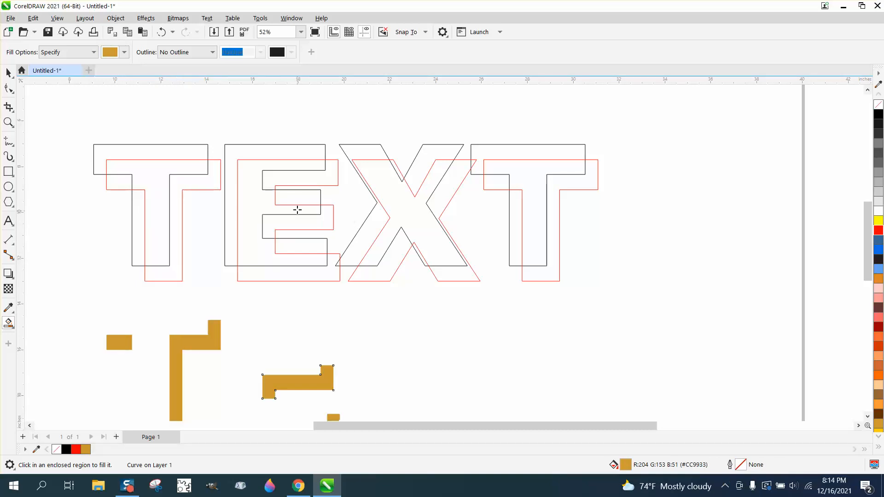
left_click(303, 183)
key("Down")
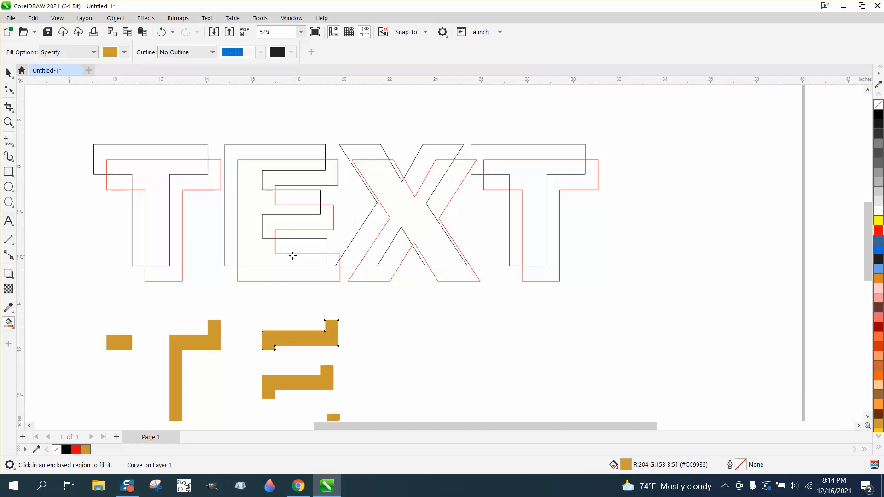
- Smart-fill the lower-left, right-hand and upper-notch shadow regions of the X, nudging each piece 7 inches down
left_click(392, 267)
key("Down")
left_click(455, 271)
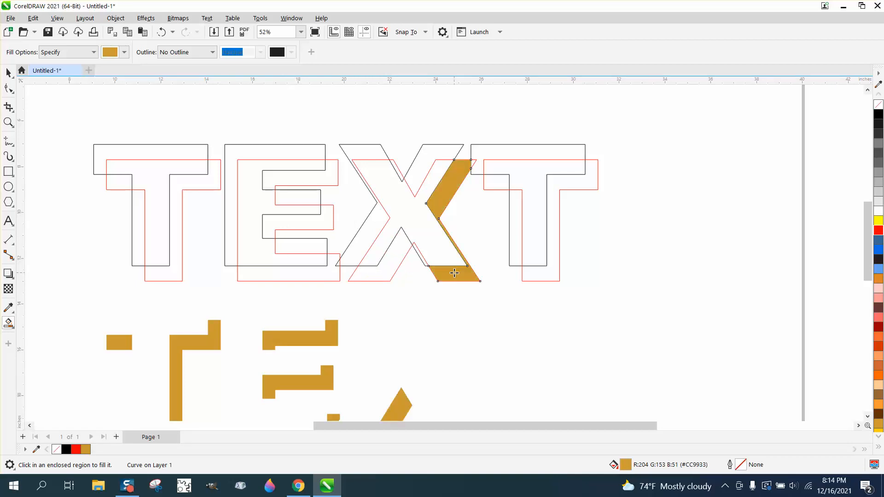
key("Down")
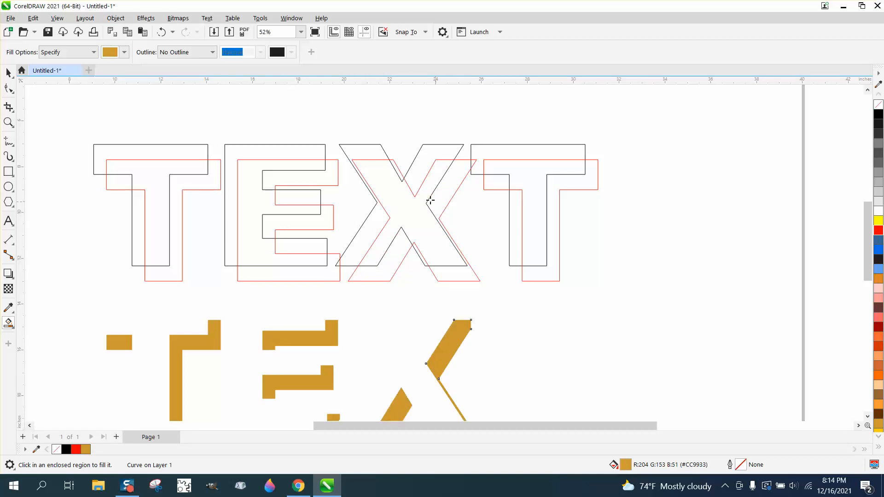
left_click(400, 177)
key("Down")
- Smart-fill both drop-shadow regions of the last T and nudge the pieces 7 inches down
left_click(484, 176)
key("Down")
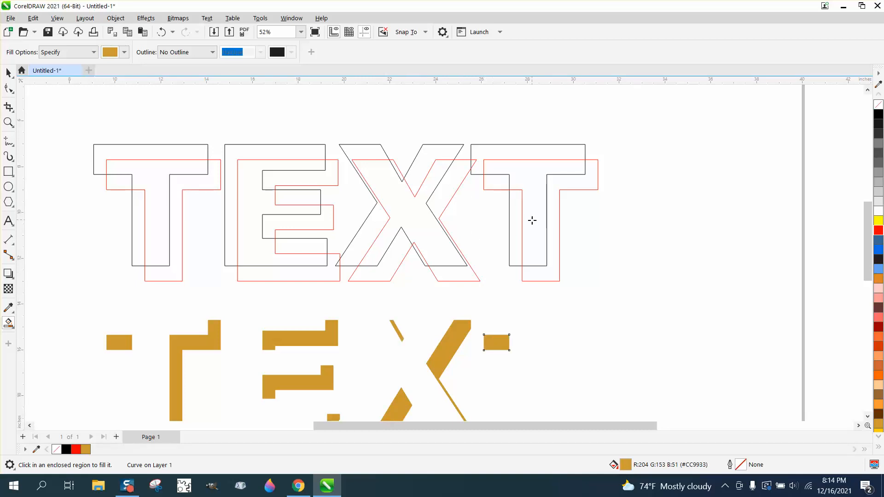
left_click(556, 227)
key("Down")
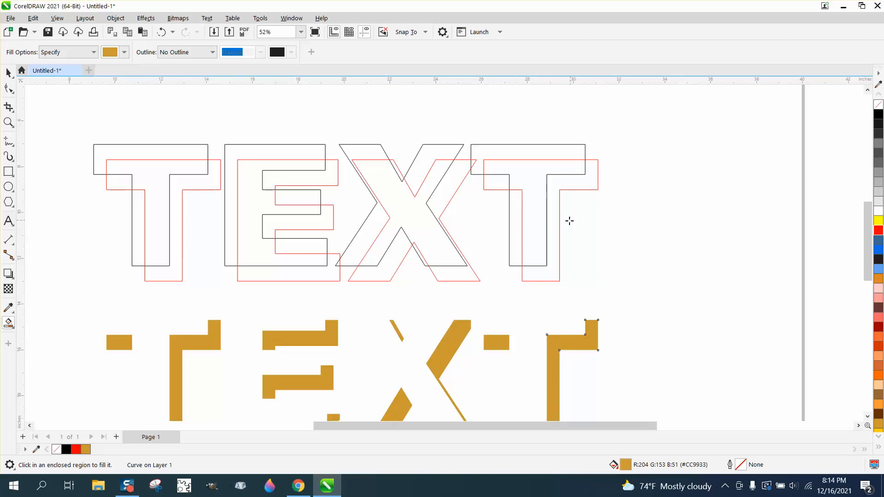
- Remove the fill from all the gold shadow pieces and give them a black outline
scroll(456, 214, "down", 2)
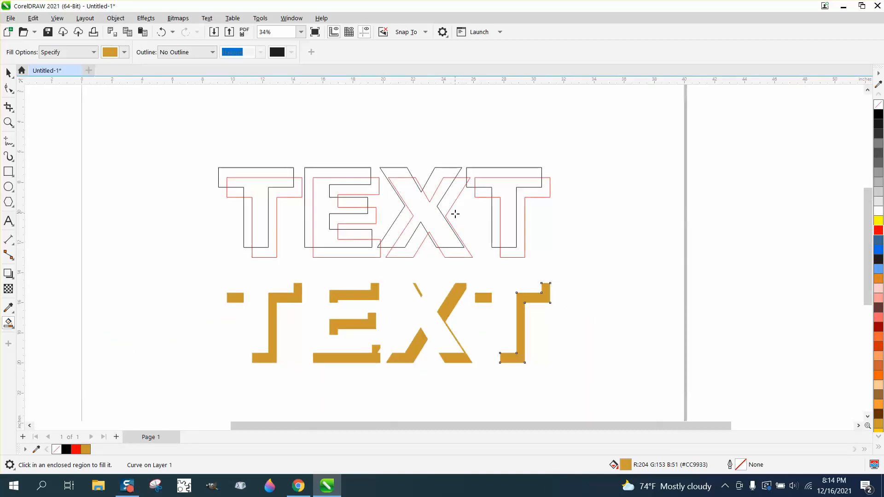
left_click(8, 73)
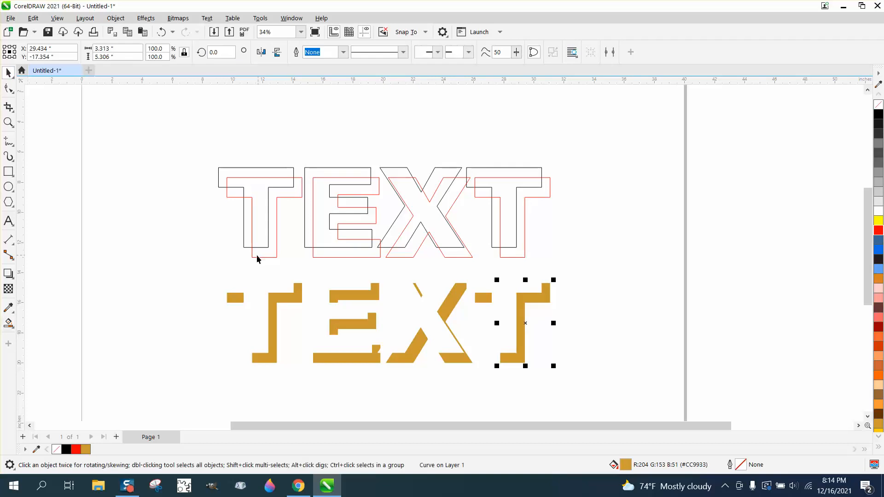
left_click_drag(202, 266, 619, 363)
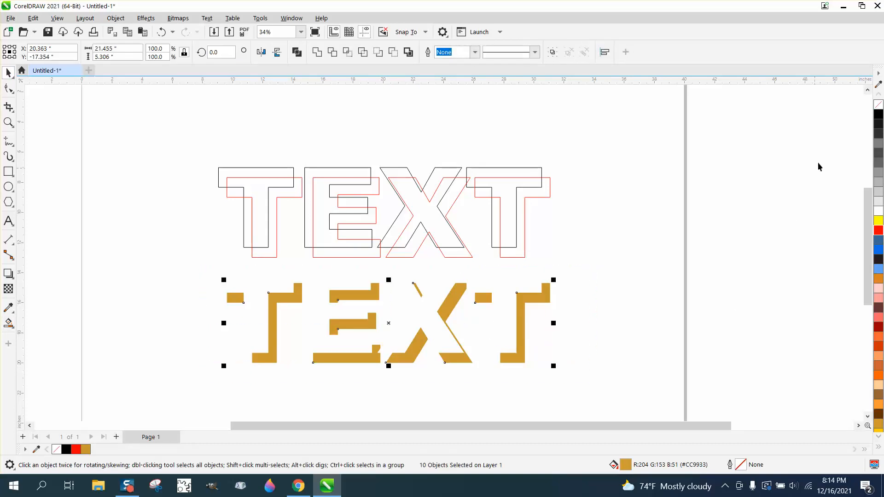
left_click(878, 104)
right_click(878, 114)
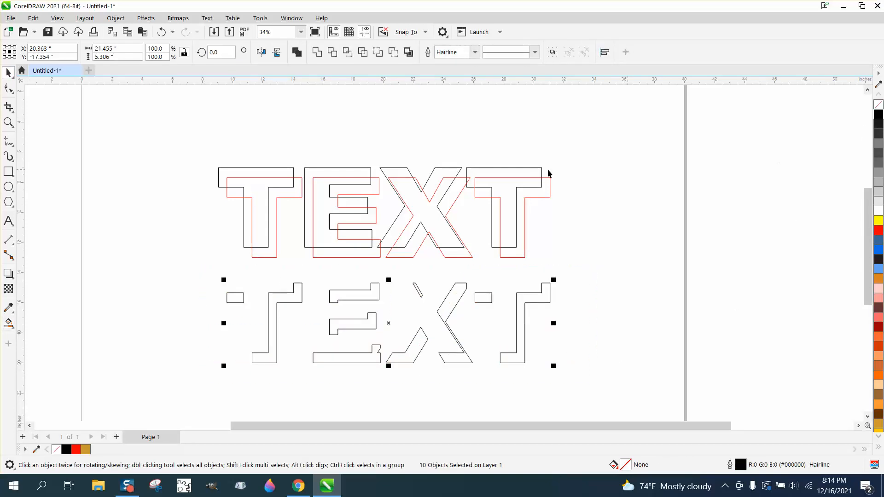
- Group all the outlined shadow pieces into one object
left_click(115, 18)
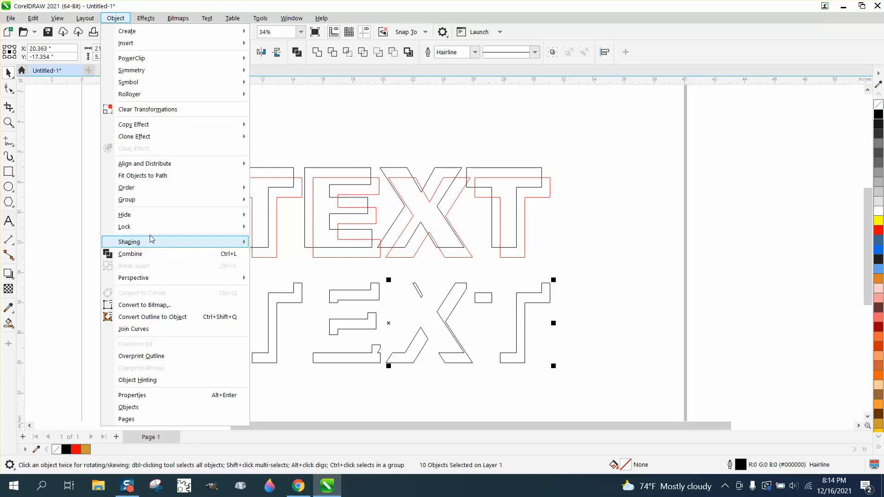
mouse_move(143, 200)
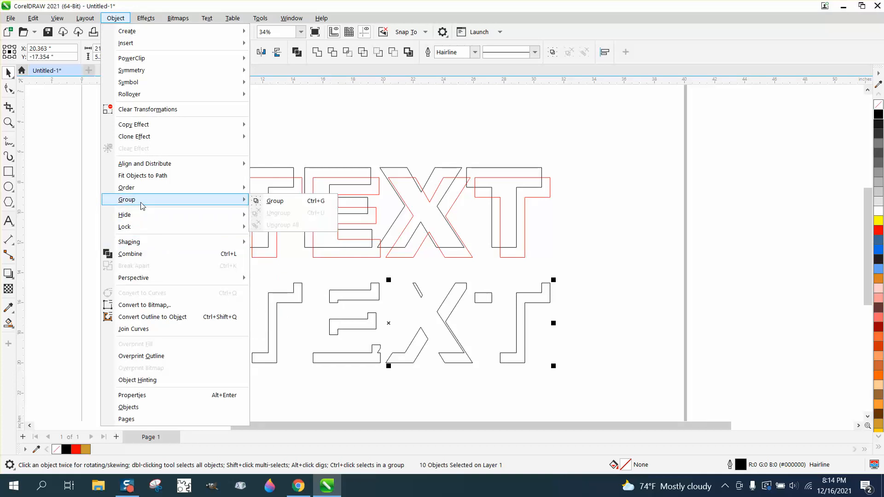
left_click(270, 205)
- Delete the red-outlined copy of TEXT and fill the remaining original text with black
left_click(303, 182)
left_click(300, 182)
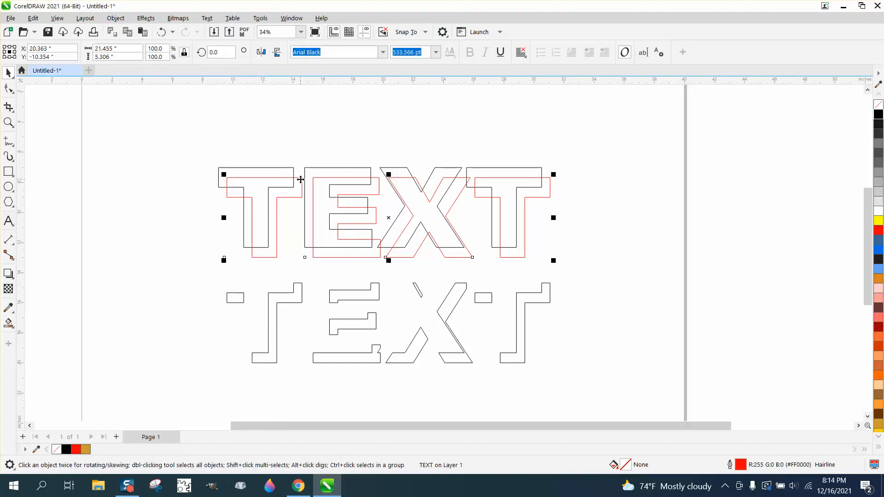
key("Delete")
left_click(328, 179)
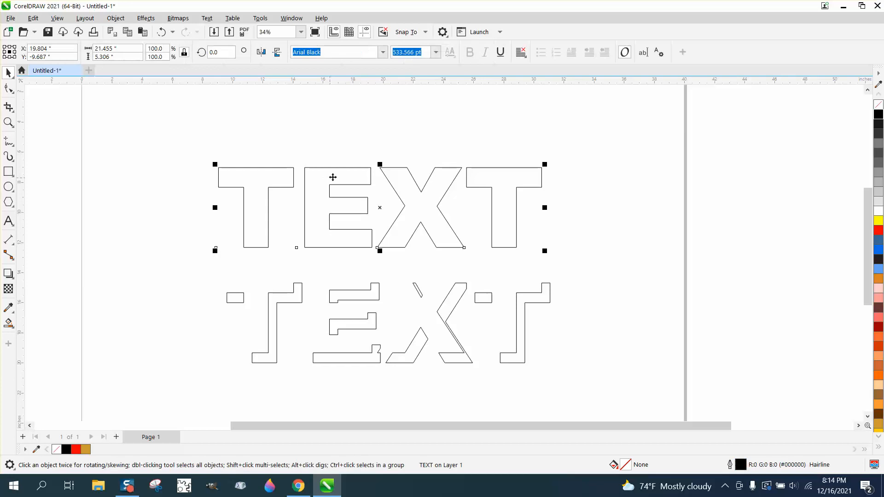
left_click(877, 116)
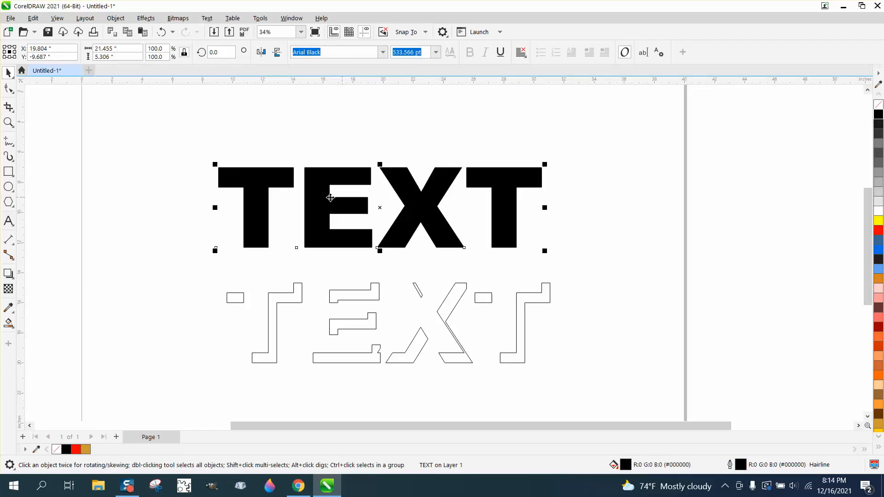
- Draw a straight vertical line about 19.4 inches long just outside the page's right edge
scroll(322, 196, "down", 1)
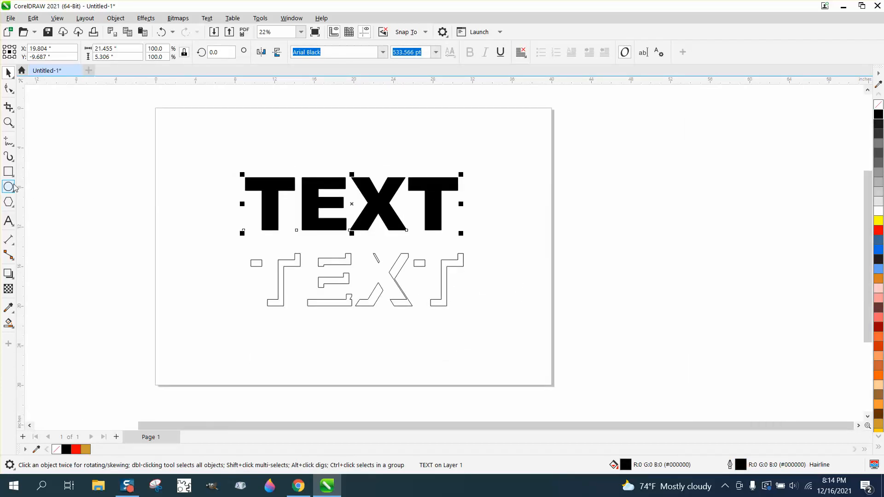
left_click(12, 146)
left_click(48, 154)
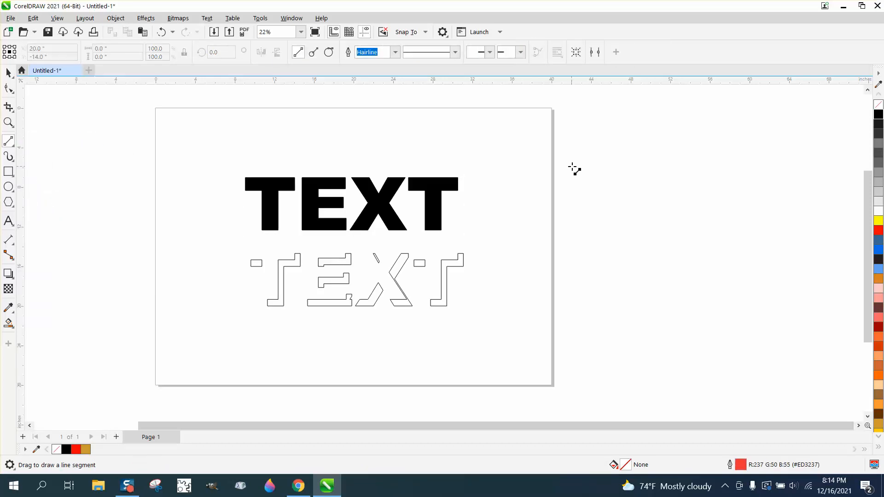
left_click_drag(586, 184, 586, 380)
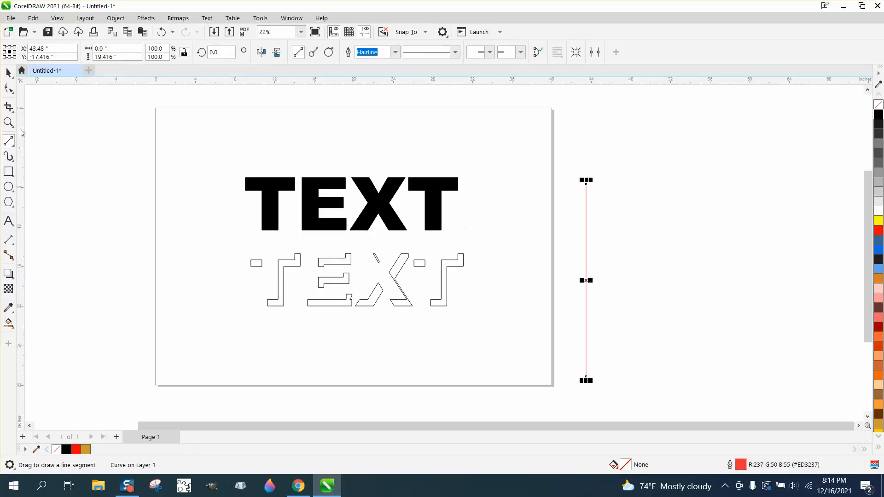
left_click(9, 72)
left_click(419, 106)
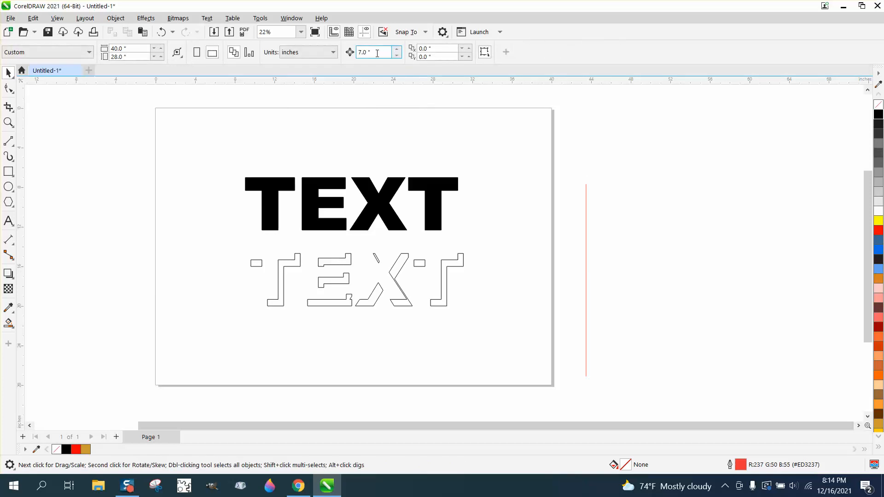
- Set the nudge distance to 0.02 inch and place a copy of the vertical line 0.18 inch to its right
left_click(377, 53)
type(".02")
left_click(8, 122)
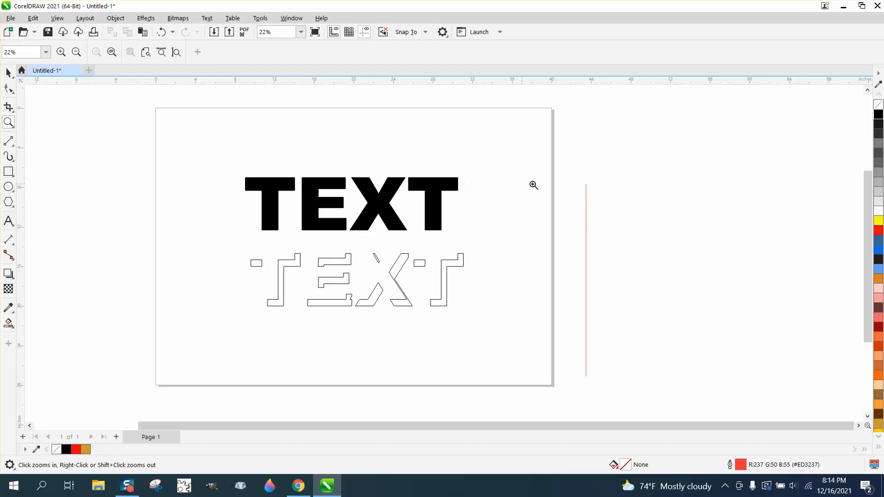
left_click_drag(558, 167, 699, 397)
left_click(8, 72)
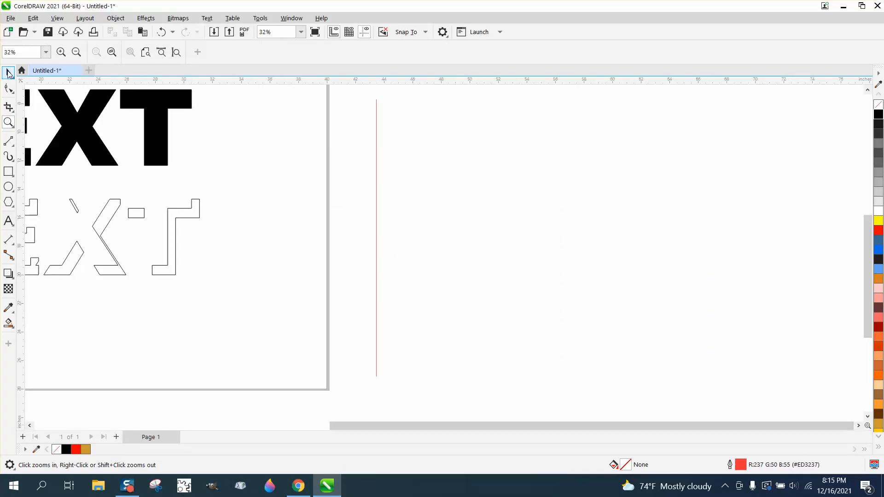
left_click(377, 127)
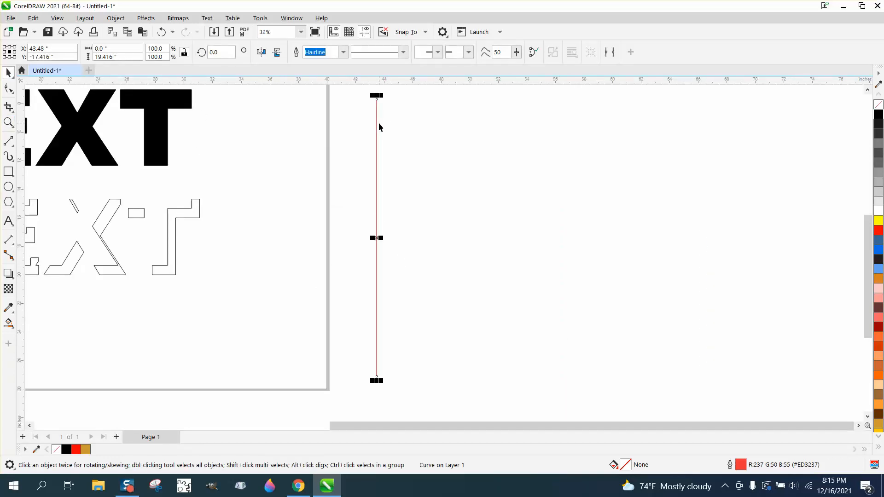
left_click_drag(379, 123, 379, 125)
key("Right")
key("Right")
key("Right")
key("Right")
key("Right")
key("Right")
key("Right")
key("Right")
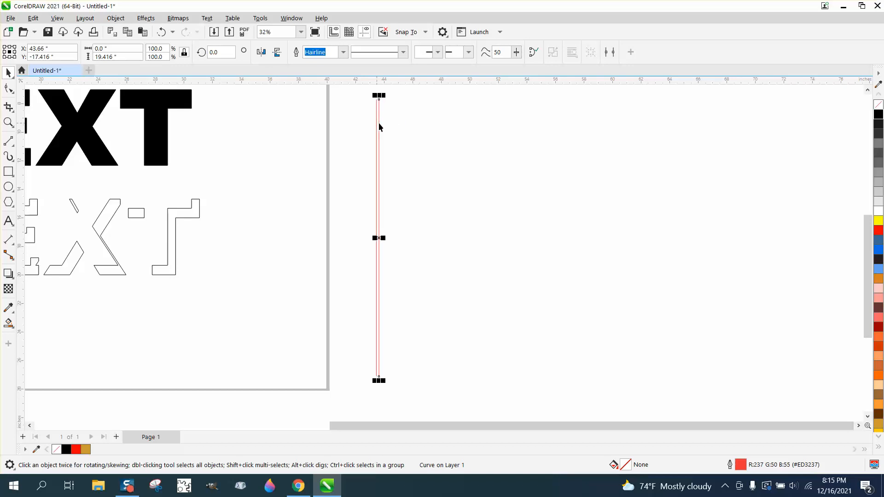
- Repeat the duplicated vertical line at the same 0.18 inch spacing until the row of lines is about 21.8 inches wide
key("ctrl+d")
key("ctrl+d")
key("ctrl+d")
key("ctrl+d")
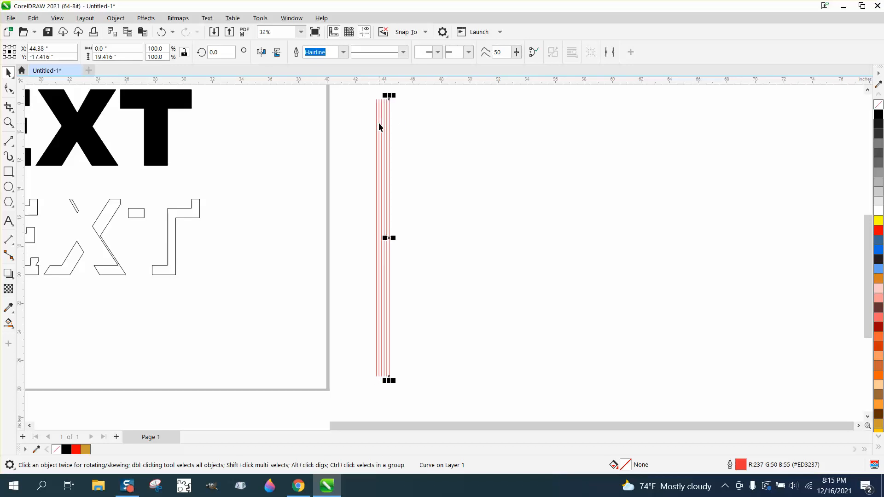
key("ctrl+d")
key("ctrl+d")
key("ctrl+d")
key("ctrl+d")
key("ctrl+d")
key("ctrl+d")
key("ctrl+d")
key("ctrl+d")
key("ctrl+d")
key("ctrl+d")
key("ctrl+d")
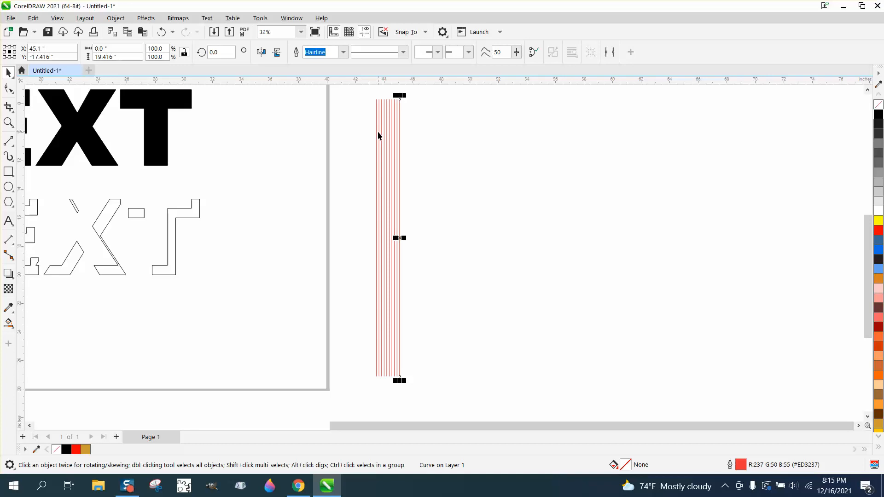
key("ctrl+d")
key("ctrl+d")
key("ctrl+d")
key("ctrl+d")
key("ctrl+d")
key("ctrl+d")
key("ctrl+d")
key("ctrl+d")
key("ctrl+d")
key("ctrl+d")
key("ctrl+d")
key("ctrl+d")
key("ctrl+d")
key("ctrl+d")
key("ctrl+d")
key("ctrl+d")
key("ctrl+d")
key("ctrl+d")
key("ctrl+d")
key("ctrl+d")
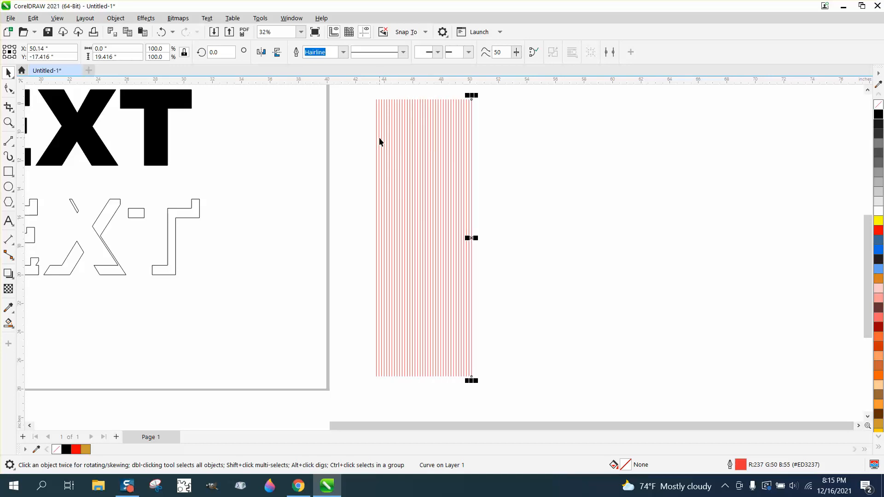
key("ctrl+d")
key("ctrl+d")
key("ctrl+d")
key("ctrl+d")
key("ctrl+d")
key("ctrl+d")
key("ctrl+d")
key("ctrl+d")
key("ctrl+d")
key("ctrl+d")
key("ctrl+d")
key("ctrl+d")
key("ctrl+d")
key("ctrl+d")
key("ctrl+d")
key("ctrl+d")
key("ctrl+d")
key("ctrl+d")
key("ctrl+d")
key("ctrl+d")
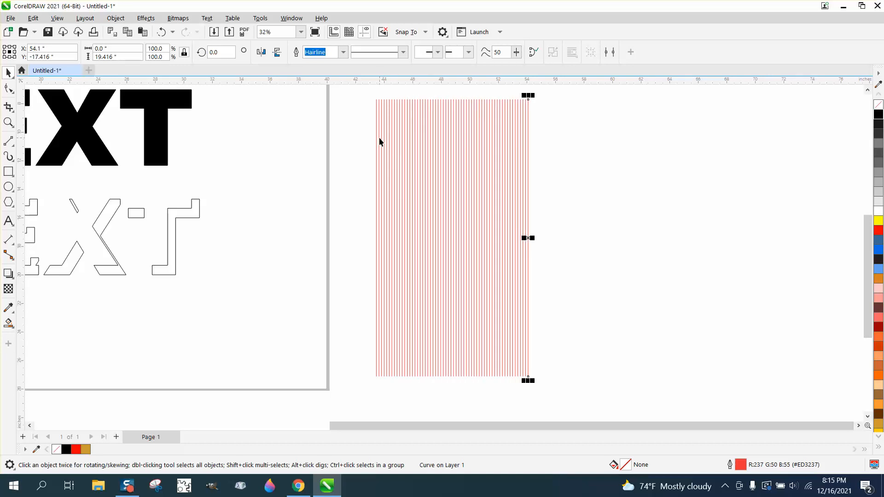
key("ctrl+d")
key("ctrl+d")
key("ctrl+d")
key("ctrl+d")
key("ctrl+d")
key("ctrl+d")
key("ctrl+d")
key("ctrl+d")
key("ctrl+d")
key("ctrl+d")
key("ctrl+d")
key("ctrl+d")
key("ctrl+d")
key("ctrl+d")
key("ctrl+d")
key("ctrl+d")
key("ctrl+d")
key("ctrl+d")
key("ctrl+d")
key("ctrl+d")
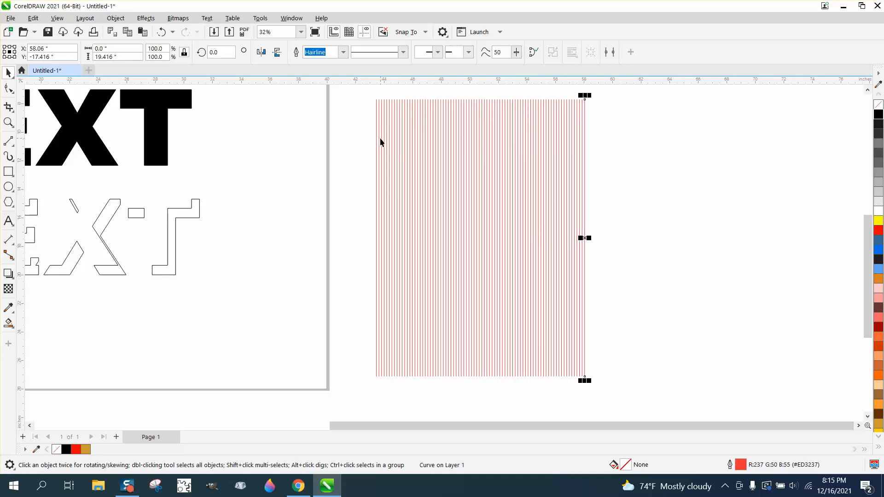
key("ctrl+d")
key("ctrl+d")
key("ctrl+d")
key("ctrl+d")
key("ctrl+d")
key("ctrl+d")
key("ctrl+d")
key("ctrl+d")
key("ctrl+d")
key("ctrl+d")
key("ctrl+d")
key("ctrl+d")
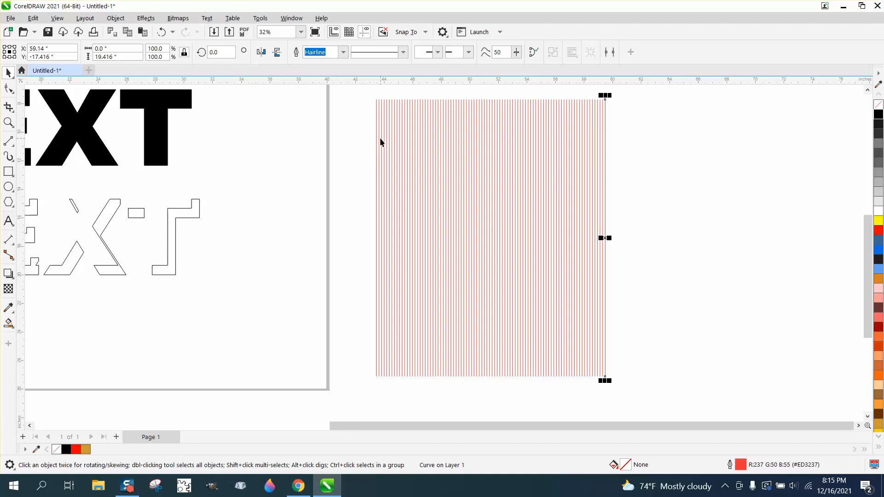
key("ctrl+d")
key("ctrl+d")
key("ctrl+d")
key("ctrl+d")
key("ctrl+d")
key("ctrl+d")
key("ctrl+d")
key("ctrl+d")
key("ctrl+d")
key("ctrl+d")
key("ctrl+d")
key("ctrl+d")
key("ctrl+d")
key("ctrl+d")
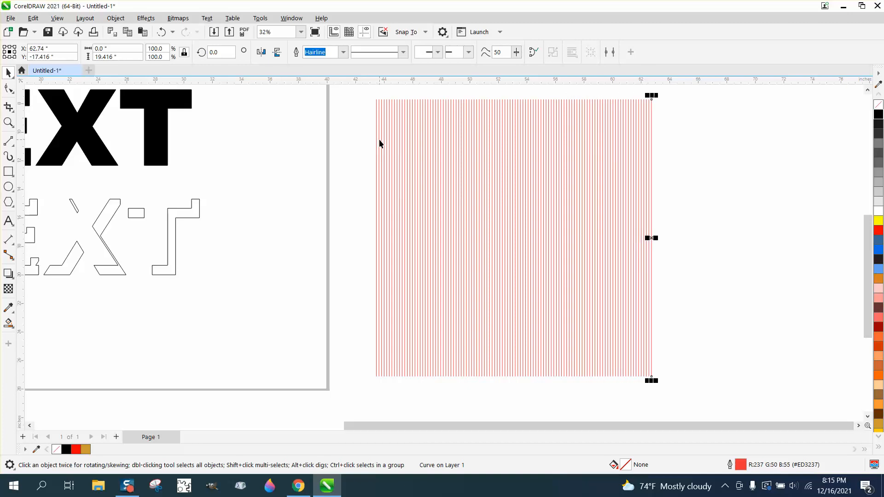
key("ctrl+d")
key("ctrl+d")
key("ctrl+d")
key("ctrl+d")
key("ctrl+d")
key("ctrl+d")
key("ctrl+d")
key("ctrl+d")
key("ctrl+d")
key("ctrl+d")
key("ctrl+d")
key("ctrl+d")
key("ctrl+d")
key("ctrl+d")
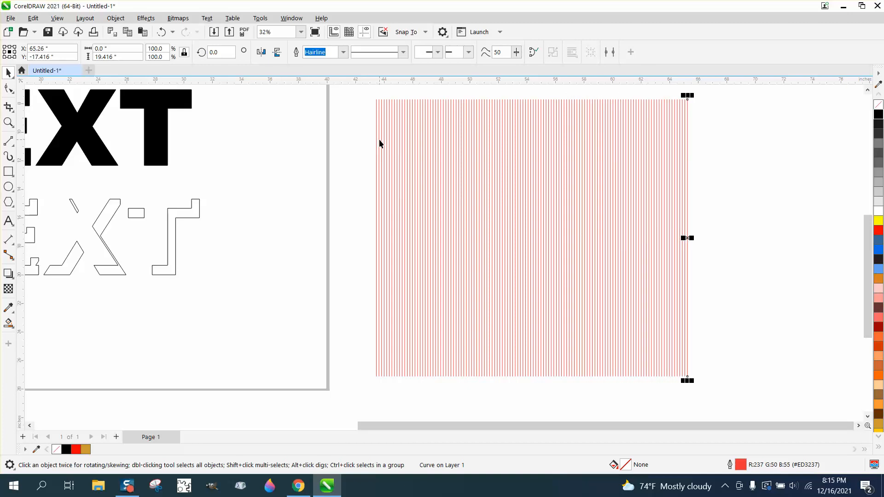
- Recolor the outlines of all the red vertical lines to near-black (#1A1A1A) and group the lines
scroll(382, 147, "down", 1)
left_click_drag(366, 97, 645, 354)
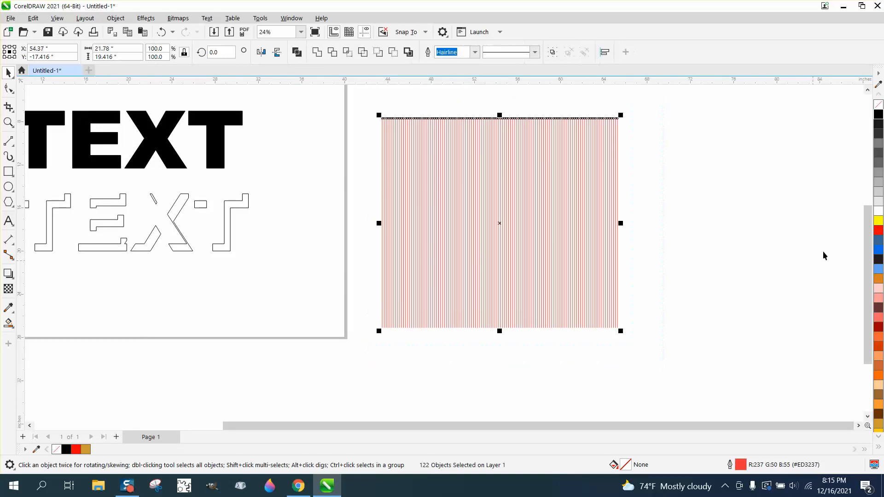
right_click(878, 126)
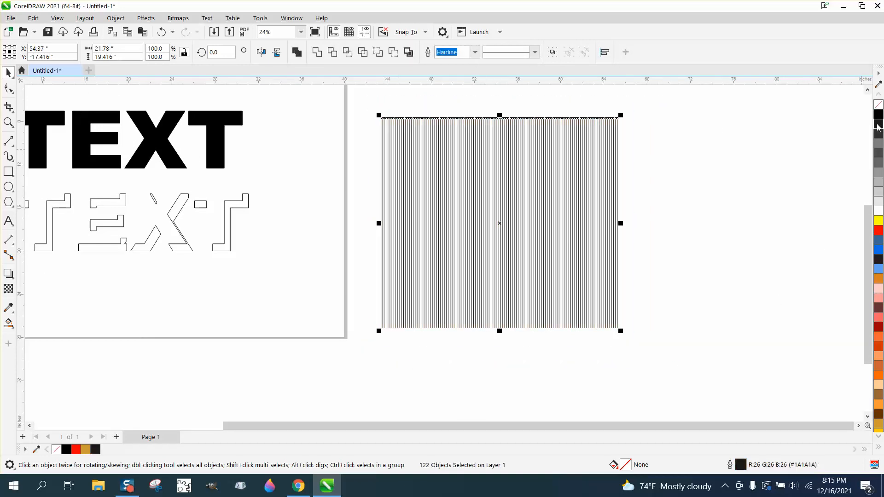
left_click(115, 18)
mouse_move(155, 203)
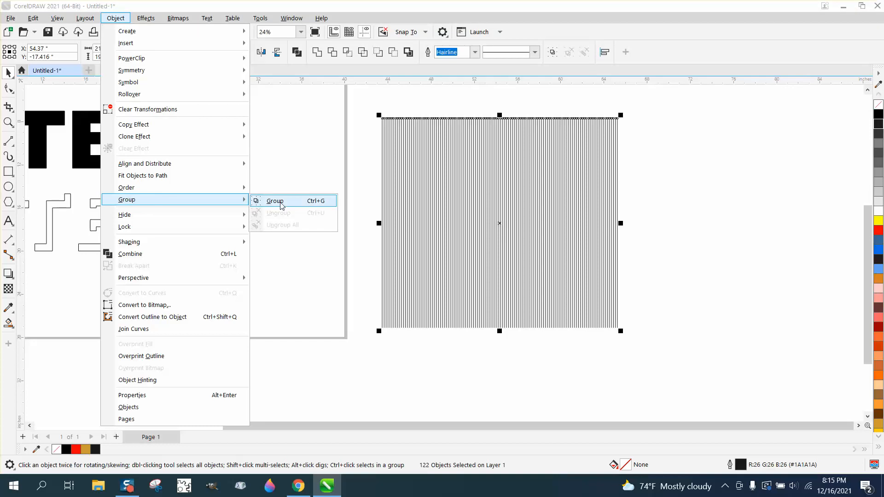
left_click(276, 202)
- Rotate the line group by 45 degrees and shift it left so it overlaps the page's right edge
left_click(221, 52)
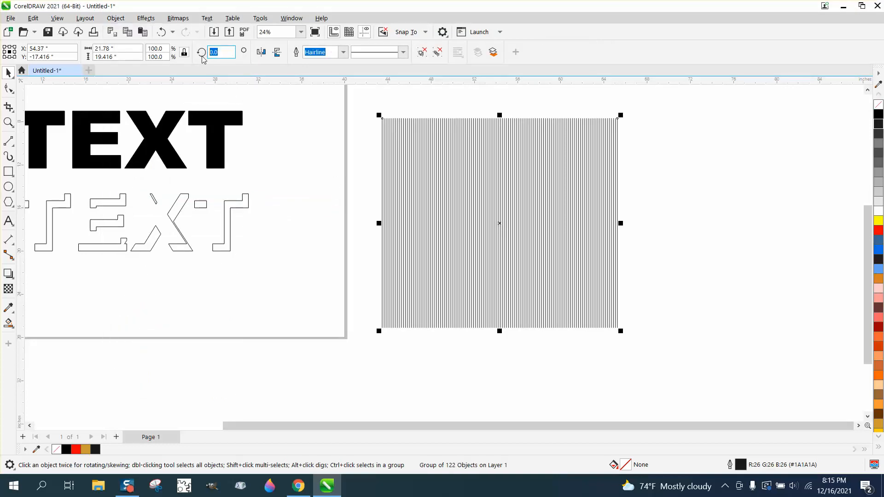
type("45")
key("Return")
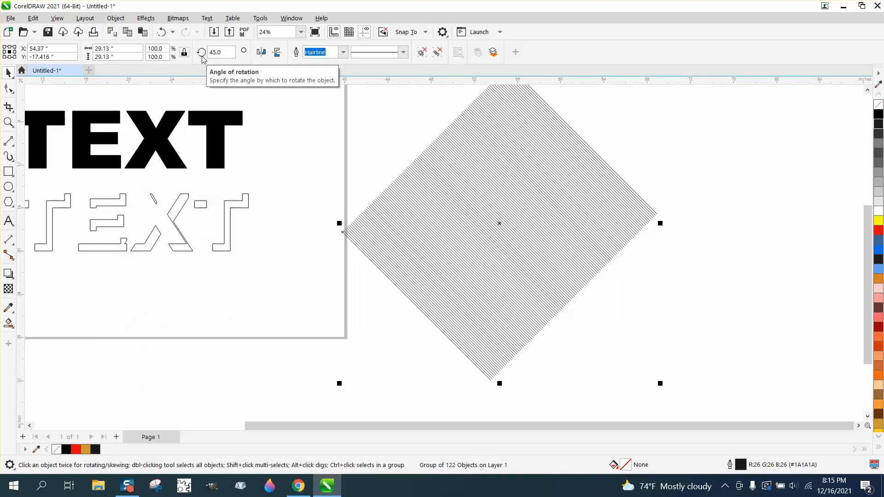
scroll(343, 283, "down", 1)
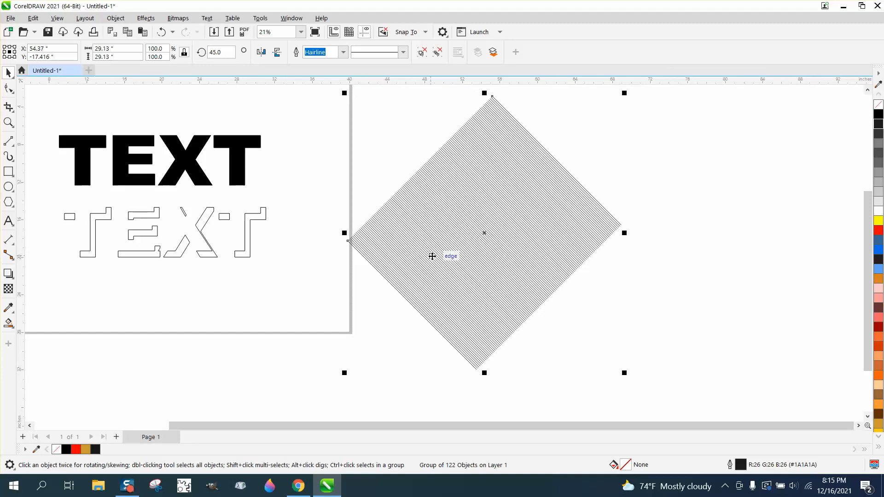
left_click_drag(442, 255, 375, 257)
- Set the nudge distance to 7 inches and move the outlined shadow group 28 inches right onto the diagonal lines
left_click_drag(43, 195, 286, 275)
left_click(632, 224)
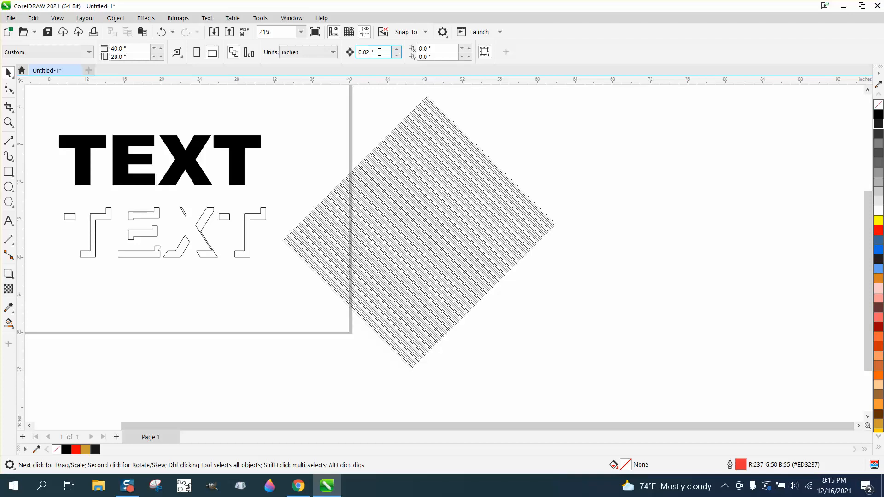
left_click(379, 52)
type("7")
left_click_drag(39, 201, 275, 268)
key("Right")
key("Right")
key("Right")
key("Right")
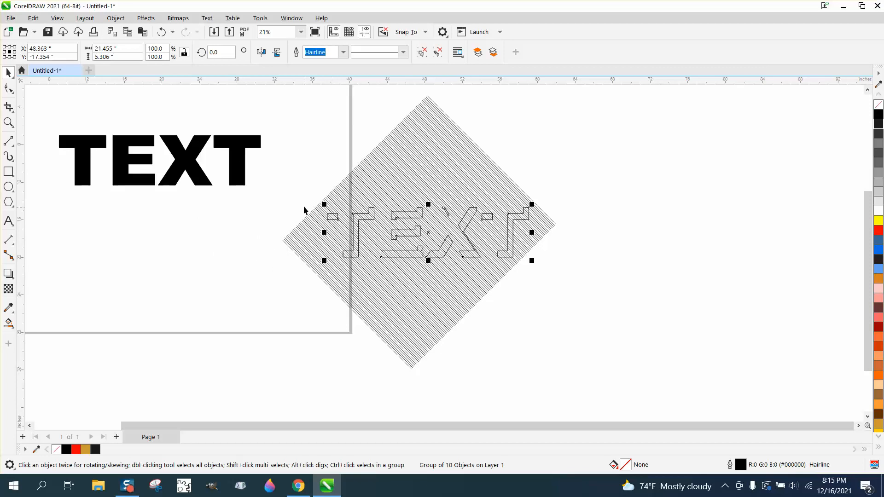
- Intersect the diagonal line group with the outlined shadow pieces to create hatching inside the shadow shapes
scroll(284, 112, "down", 1)
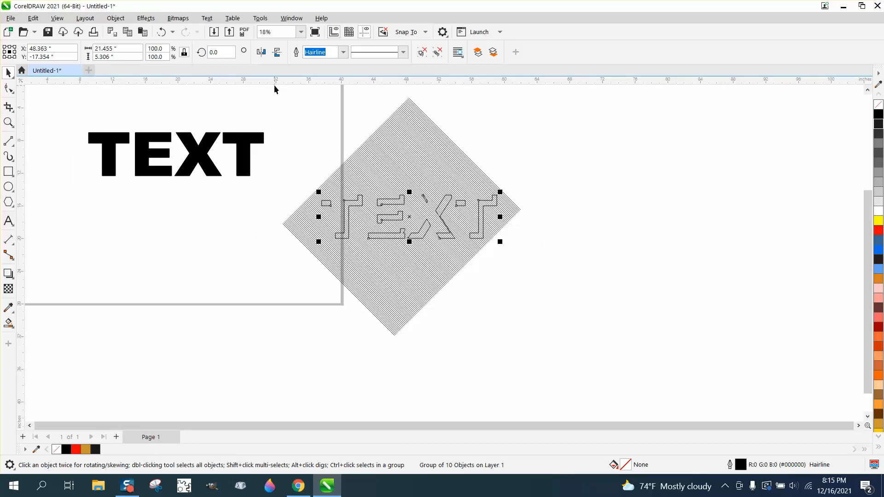
left_click_drag(274, 85, 569, 364)
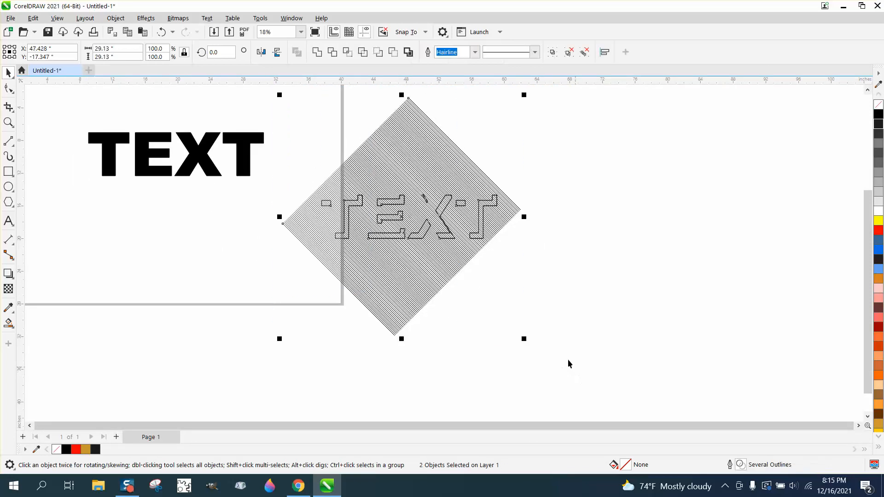
left_click(348, 53)
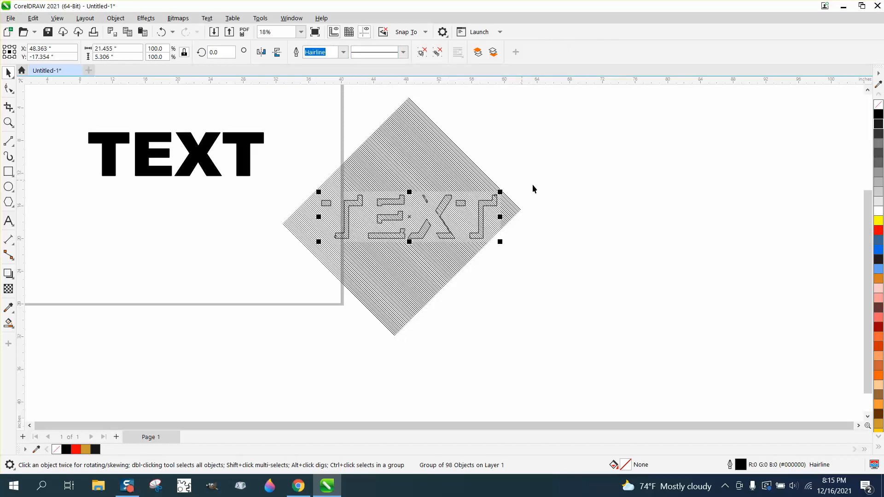
- Move the intersected hatching 28 inches left and 7 inches up so it forms the shadow of the black TEXT
key("Left")
key("Left")
key("Left")
key("Left")
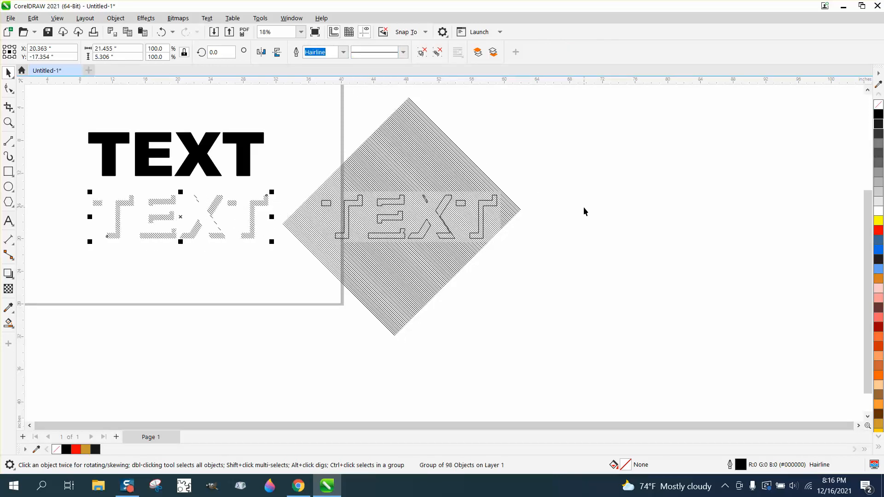
key("Up")
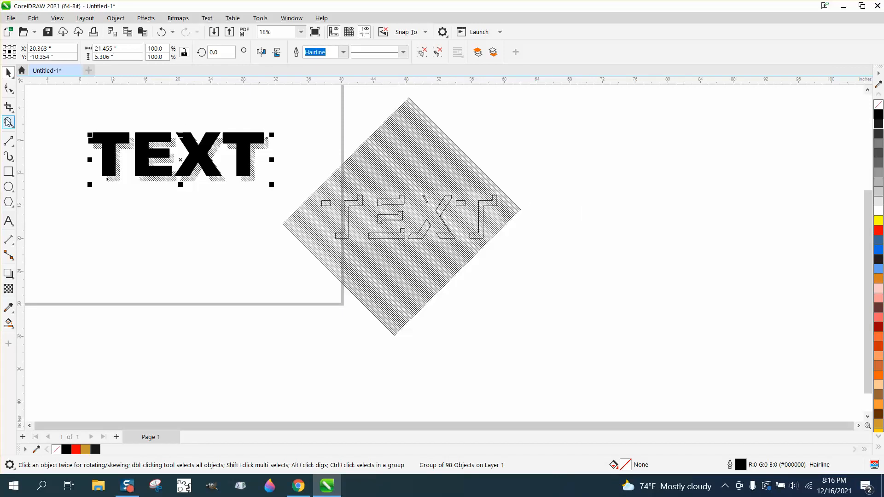
- Set the outline width of the hatched shadow behind TEXT to 3.0 pt
left_click(8, 122)
left_click_drag(87, 122, 325, 218)
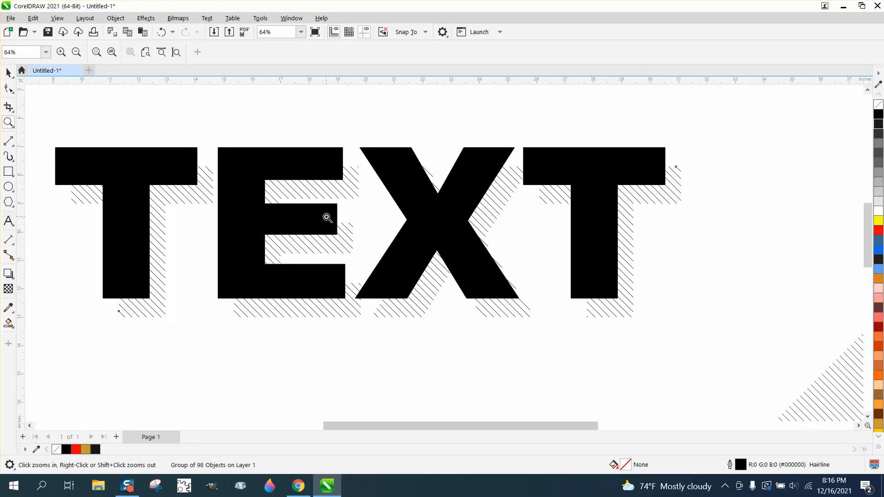
left_click(8, 72)
left_click(246, 96)
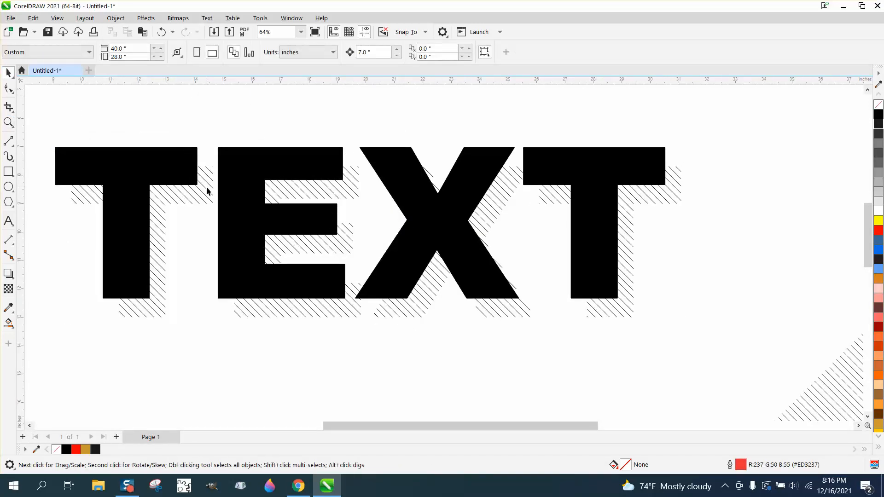
left_click(207, 193)
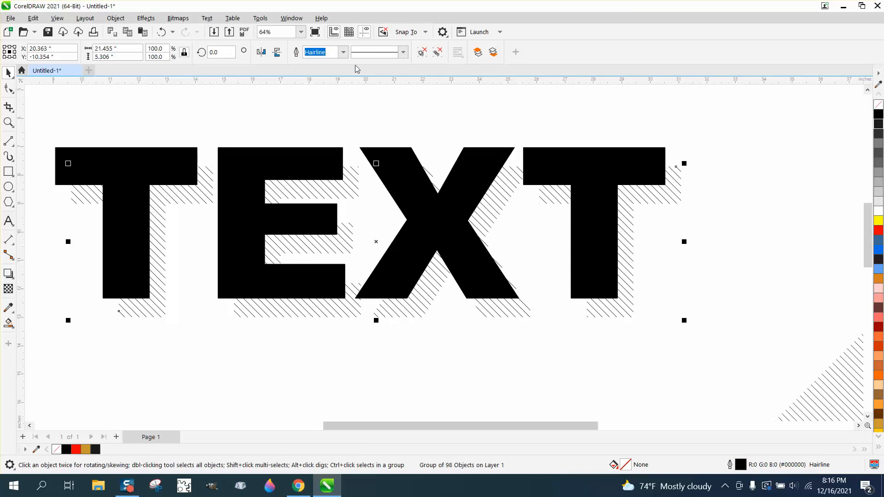
left_click(343, 52)
left_click(317, 118)
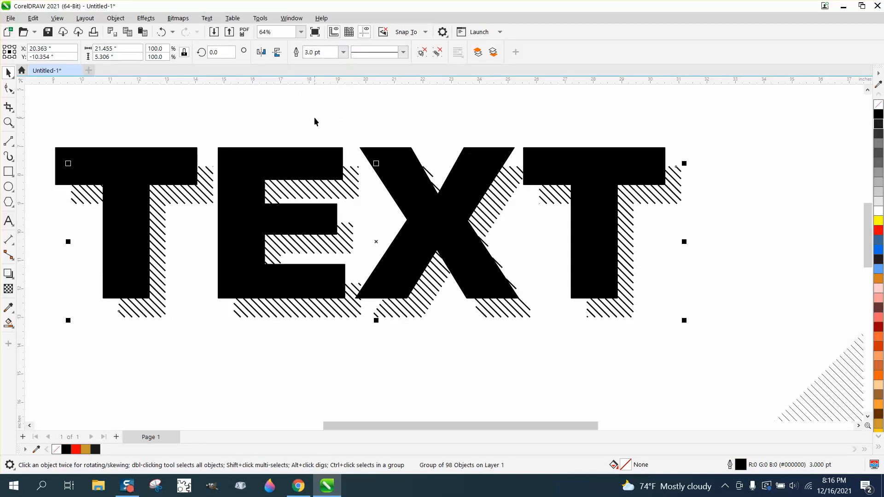
- Move the leftover diagonal line group right in 7-inch nudges, away from the page and the shadow outlines
scroll(290, 108, "down", 1)
scroll(340, 258, "down", 2)
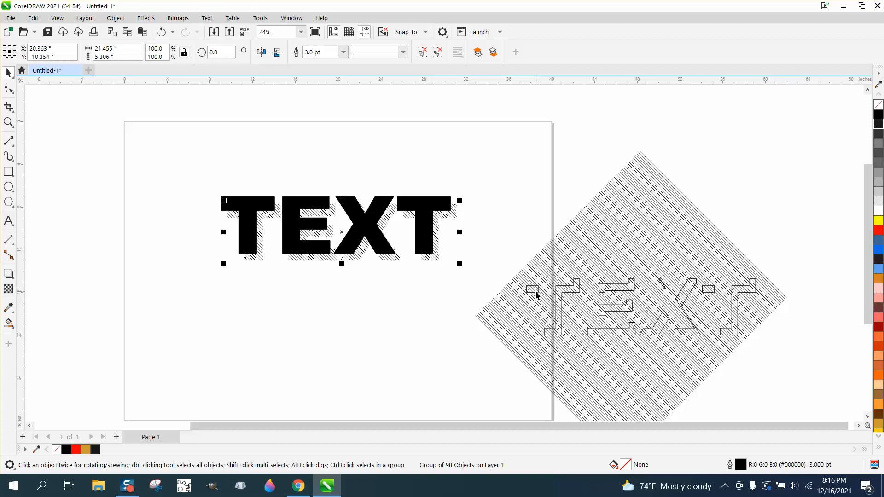
left_click(536, 292)
key("Right")
key("Right")
key("Right")
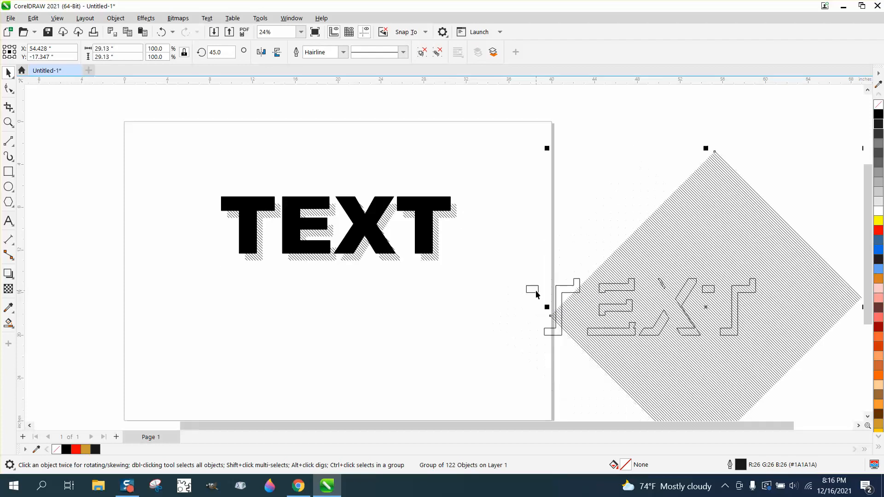
- Move the outlined shadow shapes 28 inches left and 7 inches up onto the hatching behind the black TEXT
left_click(535, 292)
key("Left")
key("Left")
key("Left")
key("Left")
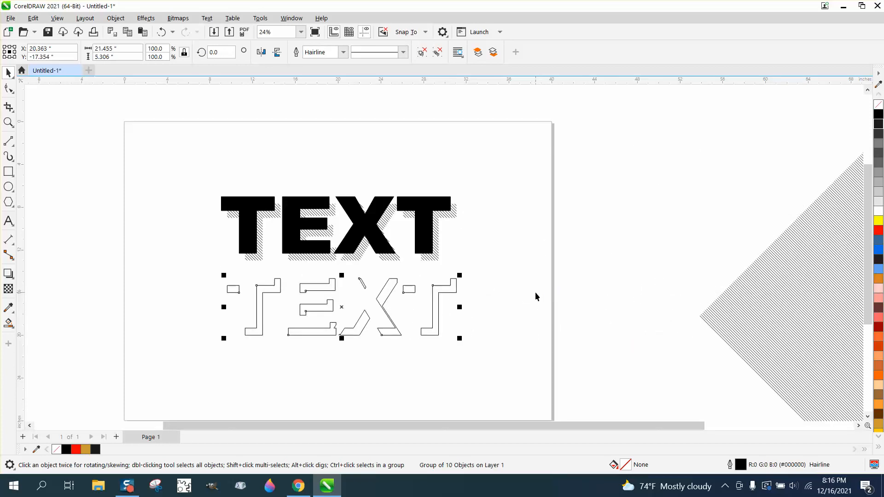
key("Up")
- Set the outline width of the shadow shapes around the hatching to 3.0 pt
left_click(8, 122)
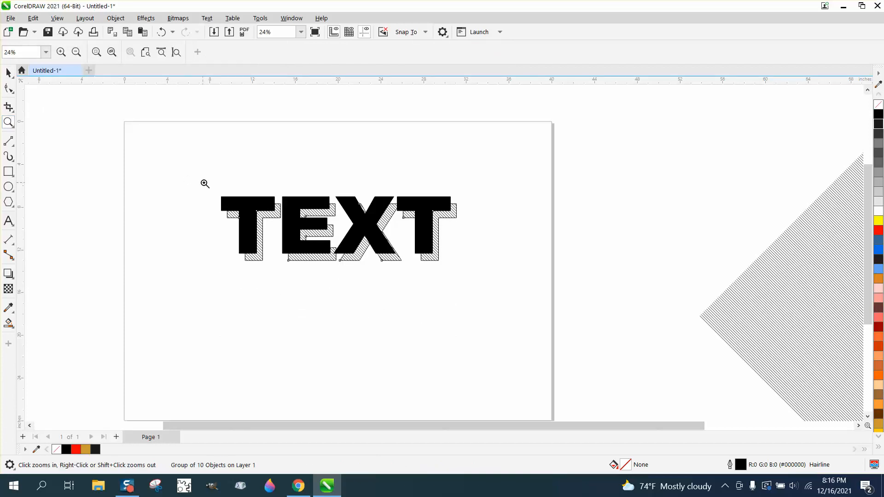
left_click_drag(203, 184, 453, 295)
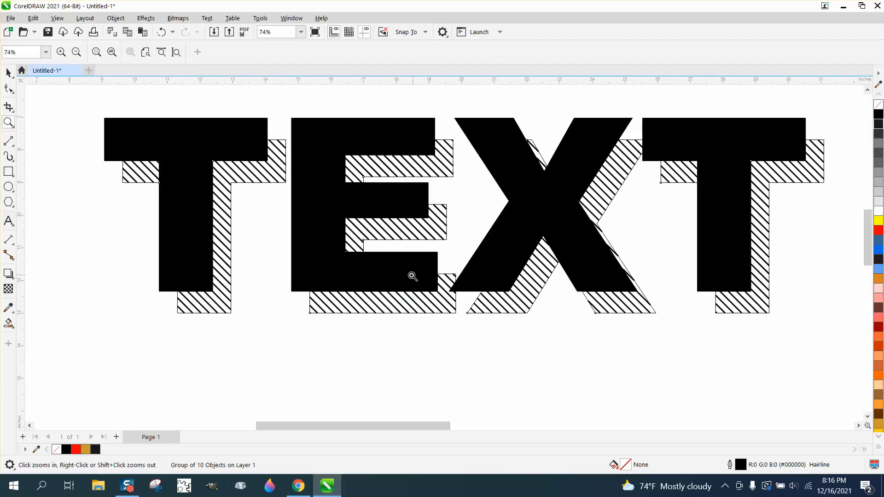
scroll(412, 276, "down", 1)
scroll(412, 275, "down", 1)
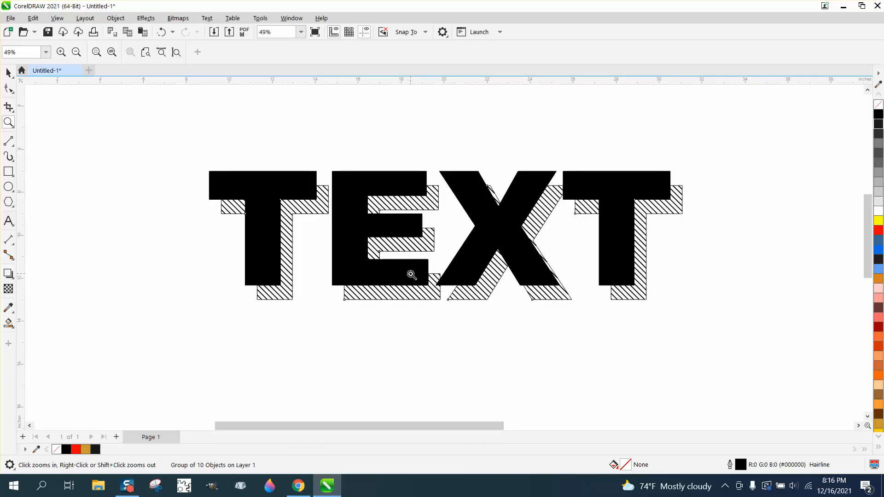
left_click(8, 72)
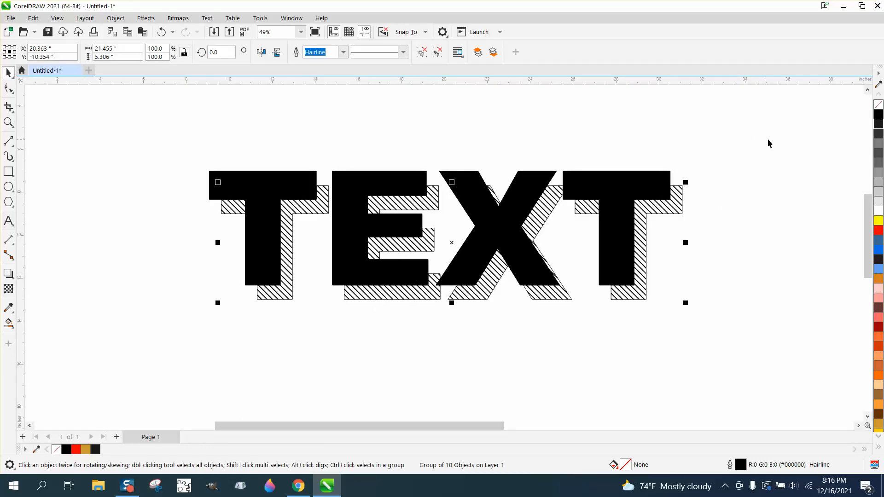
double_click(740, 465)
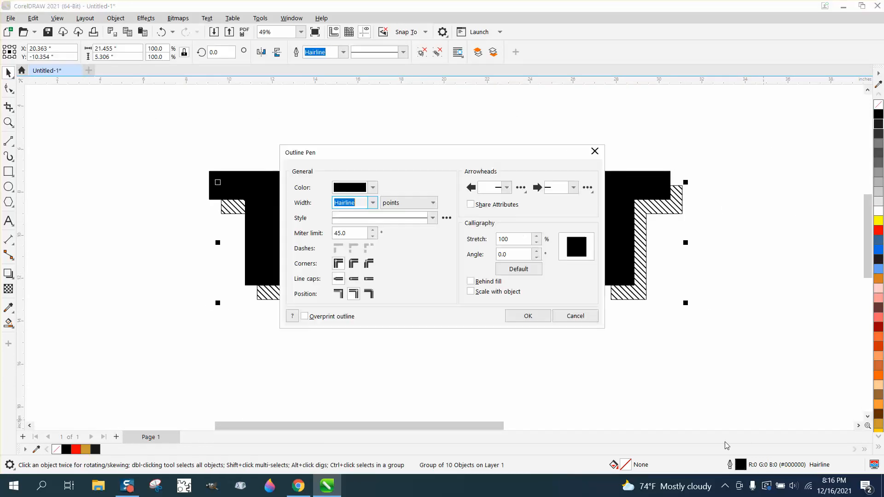
left_click(372, 203)
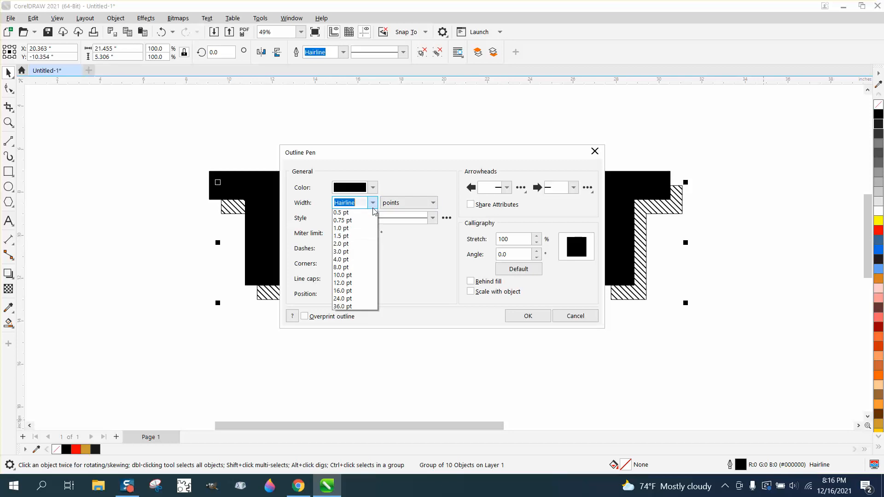
left_click(345, 269)
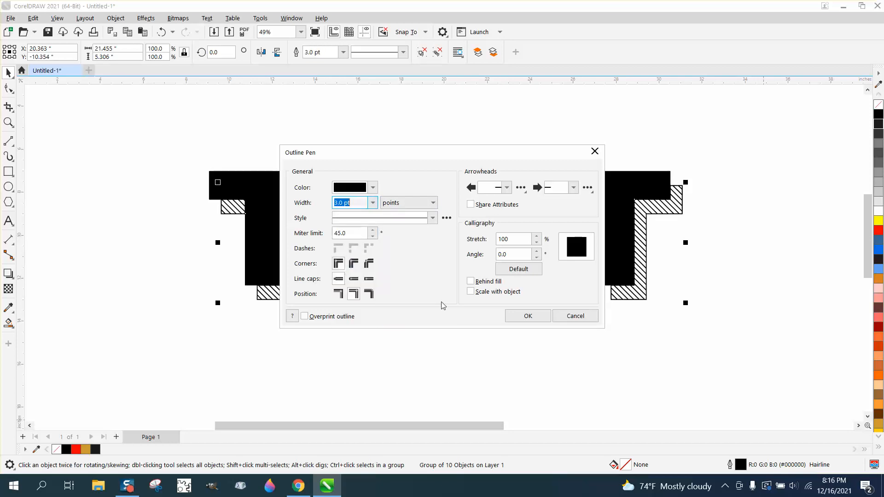
left_click(528, 317)
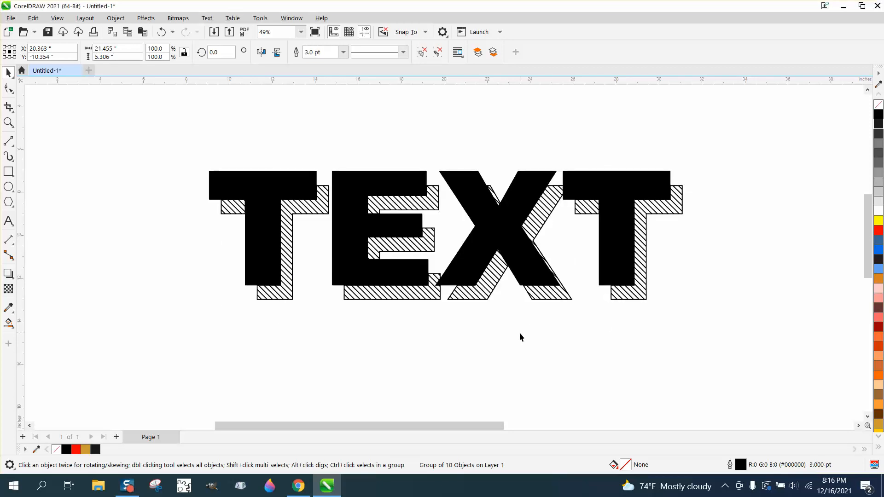
- Color the shadow shapes' outline red, and give the hatching a red fill and outline
right_click(878, 232)
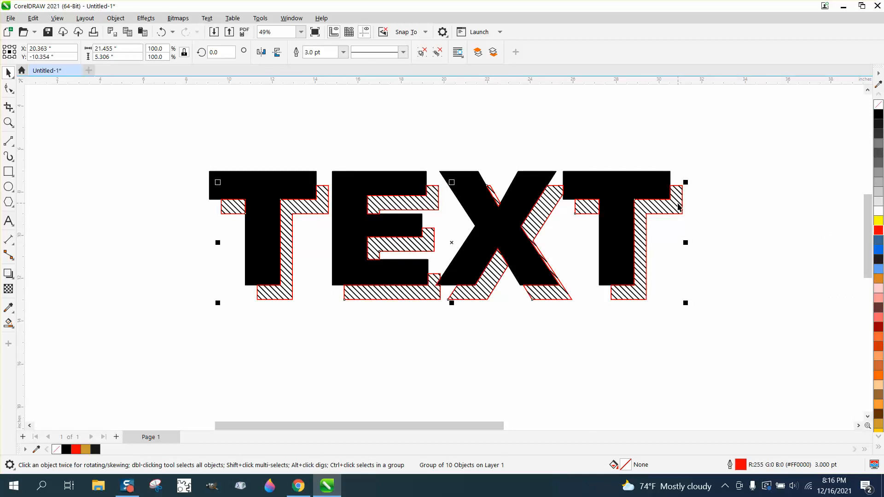
left_click(696, 213)
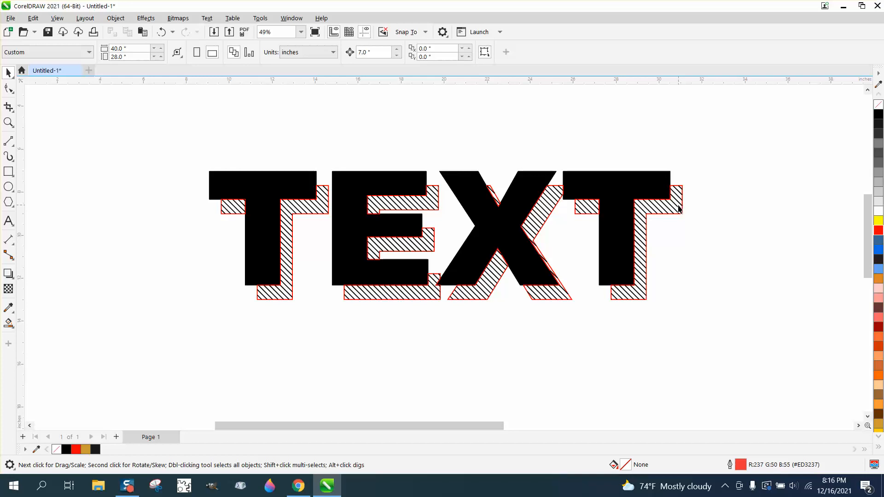
left_click(678, 208)
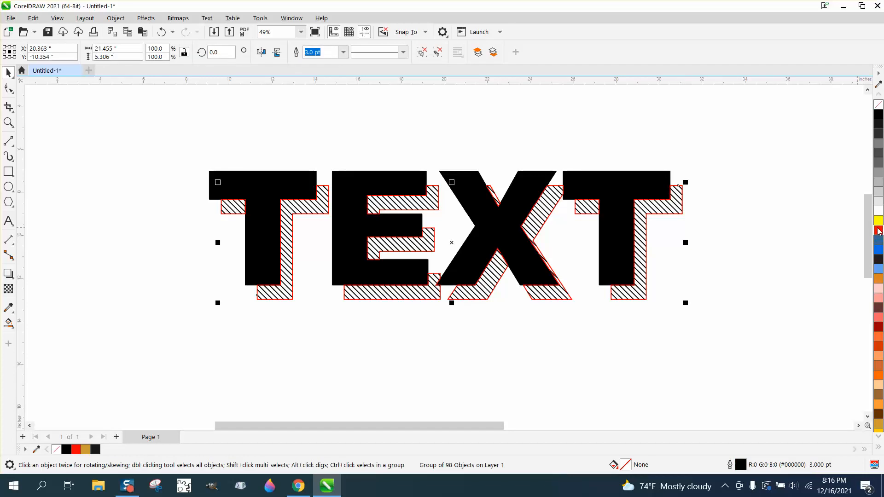
left_click(878, 230)
right_click(878, 230)
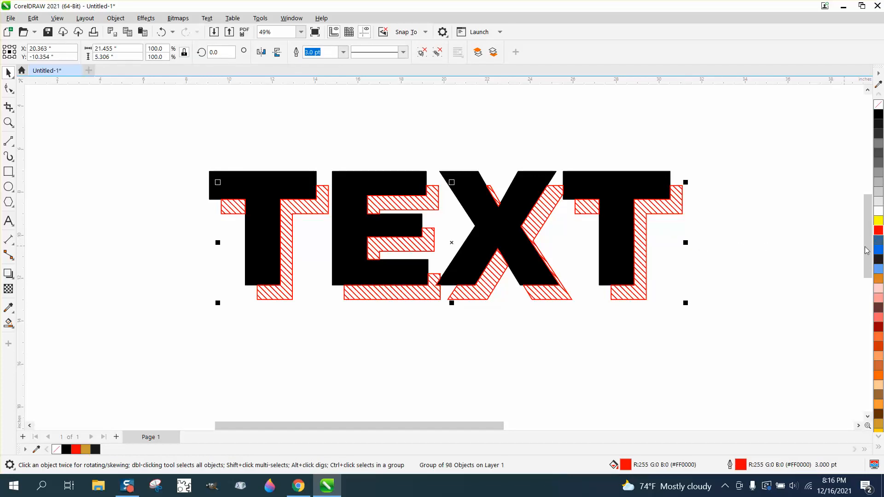
- Change both the fill and outline color of the hatching group to blue #0F6CE3
left_click(879, 251)
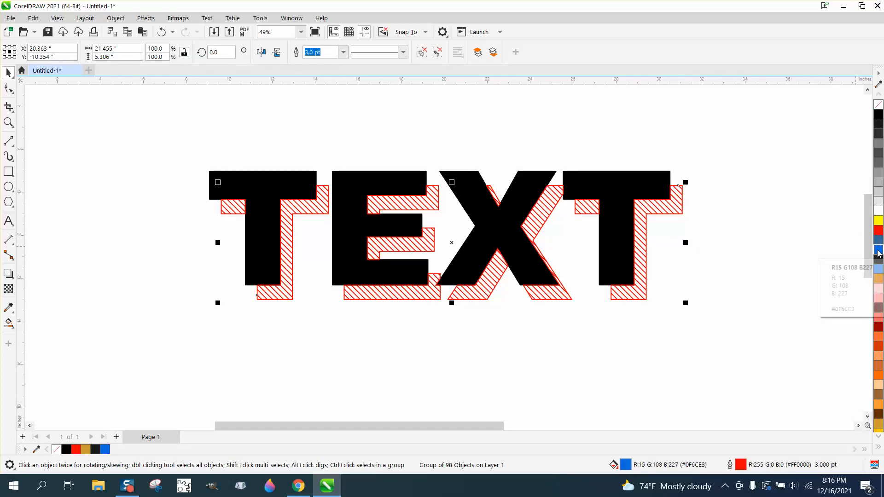
right_click(879, 251)
left_click(683, 214)
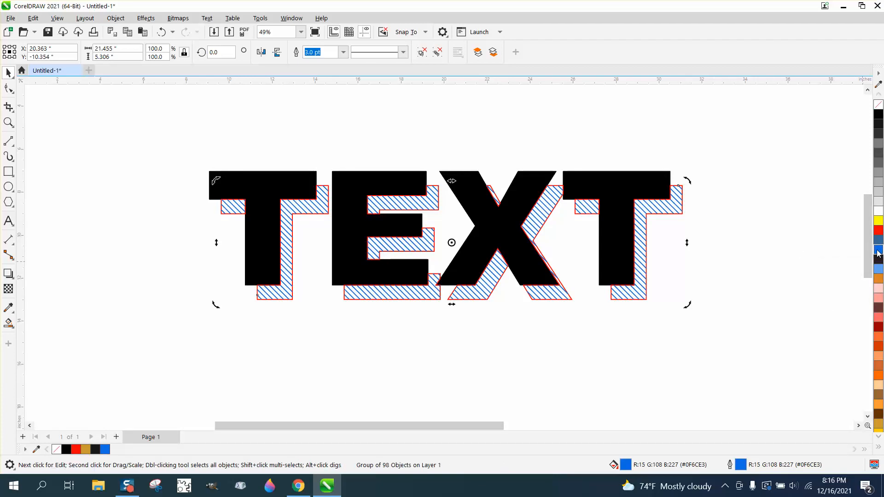
left_click(753, 236)
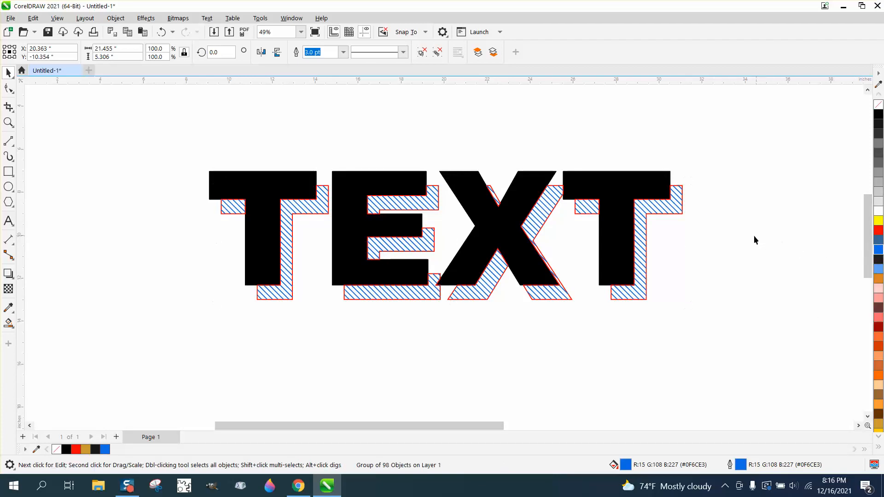
- Move the hatching 7 inches left off the shadow outlines, and recolor those outlines blue #0F6CE3
left_click(683, 215)
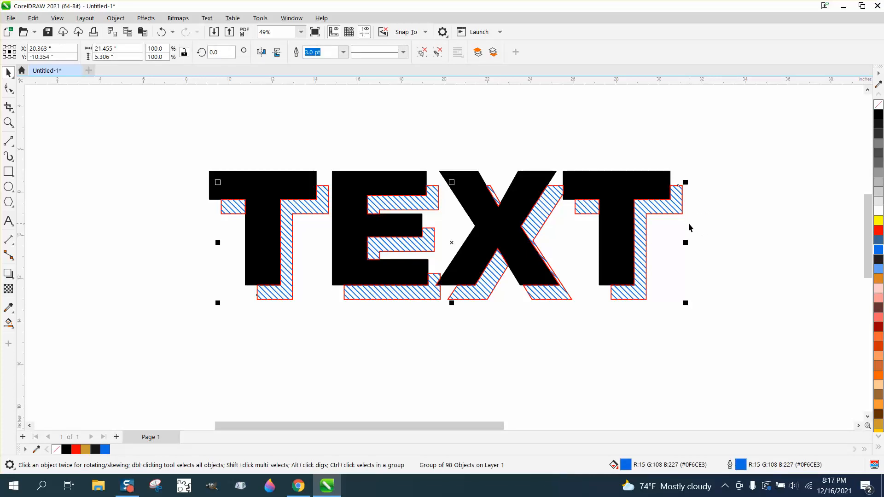
key("Left")
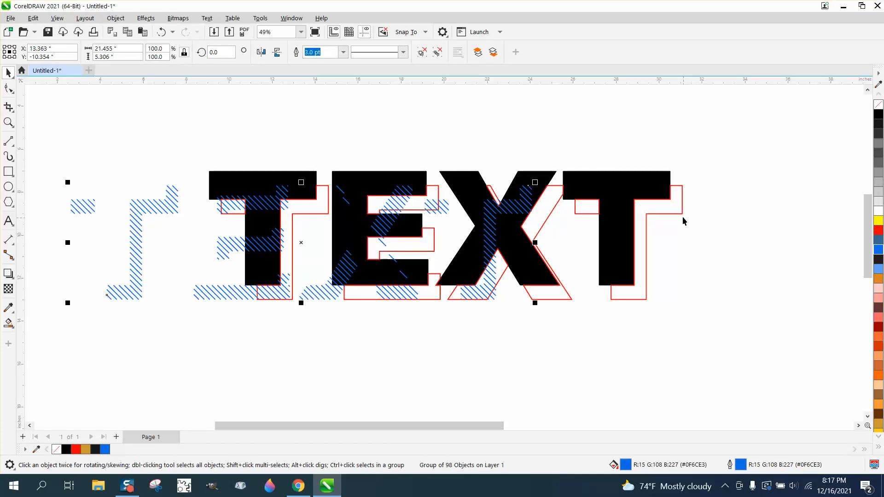
left_click(681, 213)
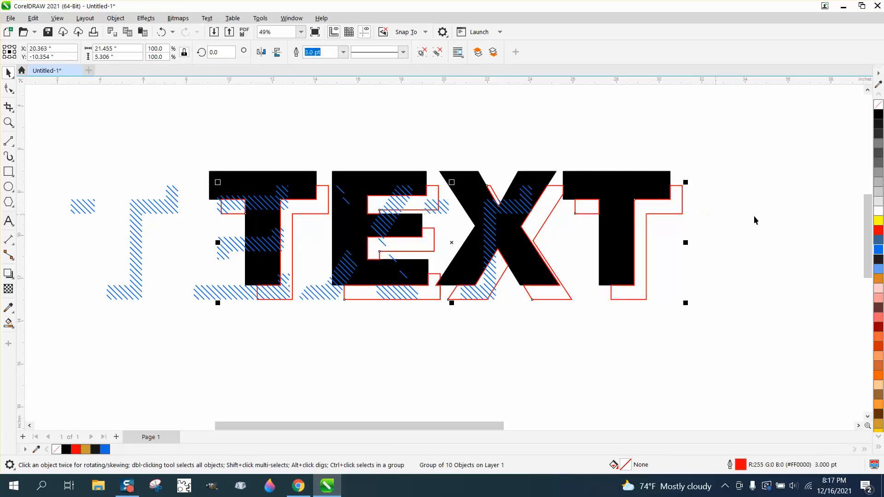
right_click(874, 249)
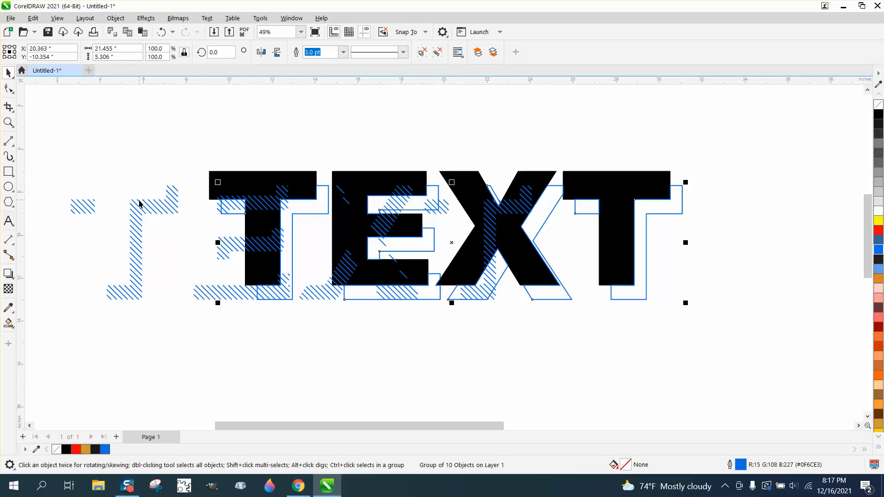
- Move the blue hatching 7 inches right, back inside the shadow outlines
left_click(153, 210)
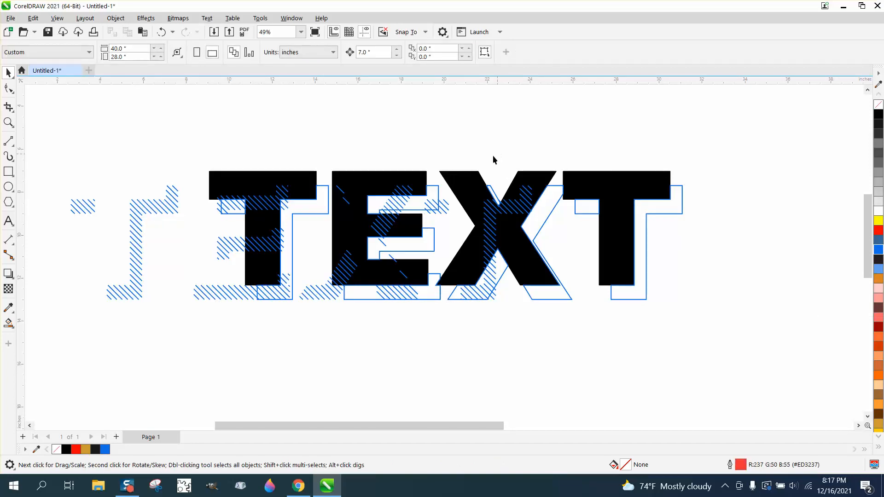
left_click(172, 210)
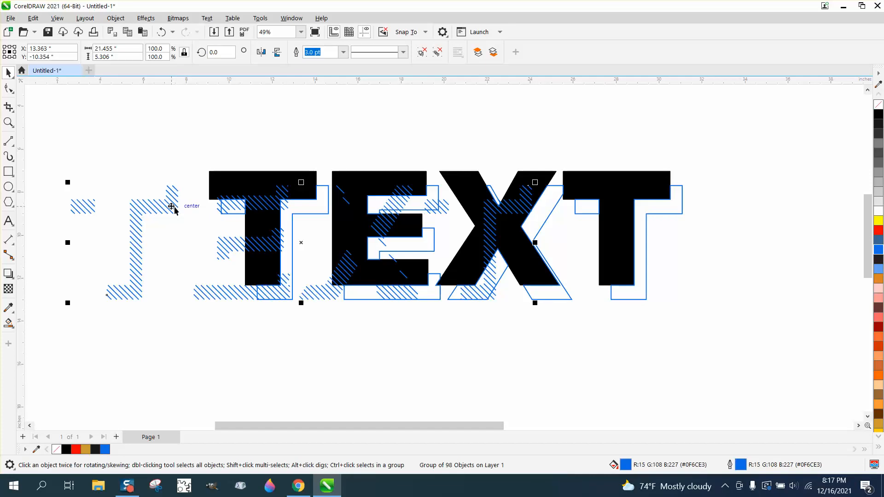
key("p")
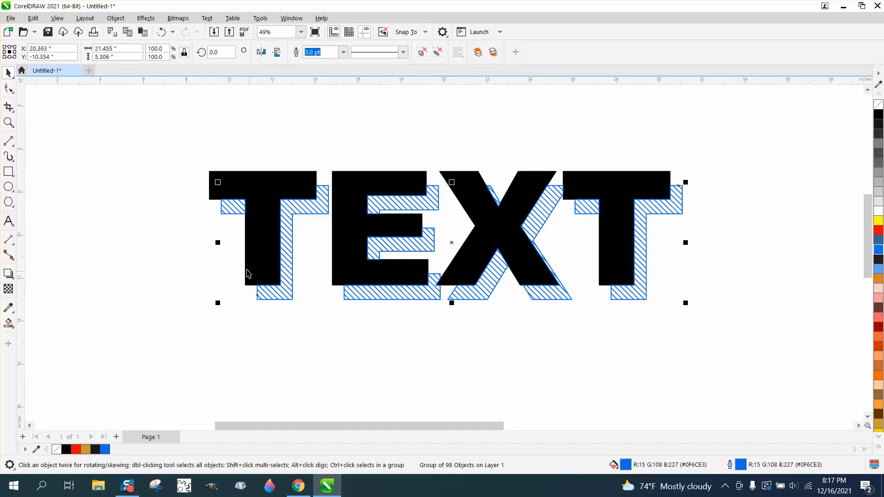
- Fill the black TEXT lettering with light blue #629FED and view the finished design up close
left_click(267, 177)
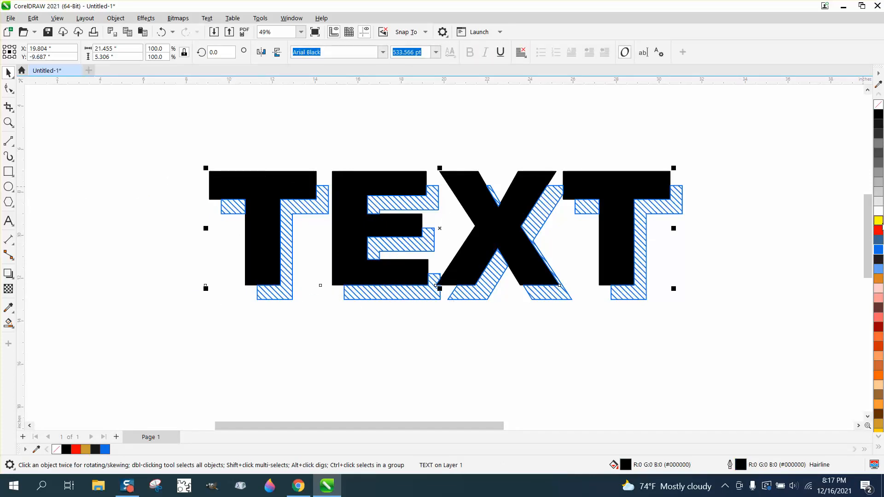
left_click(879, 270)
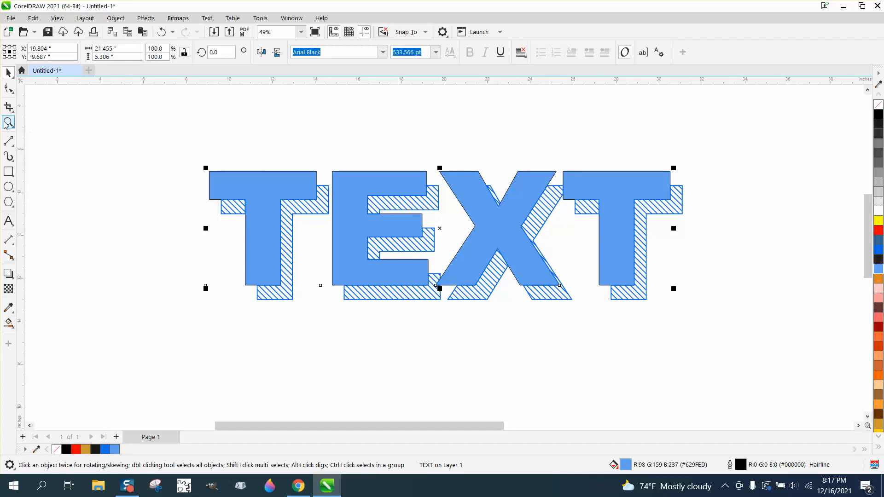
left_click(56, 116)
left_click(8, 122)
left_click_drag(180, 150, 808, 393)
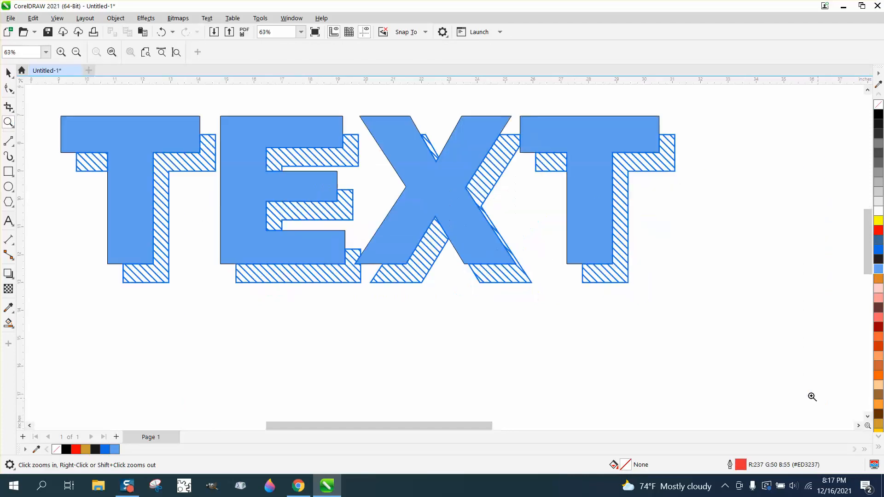